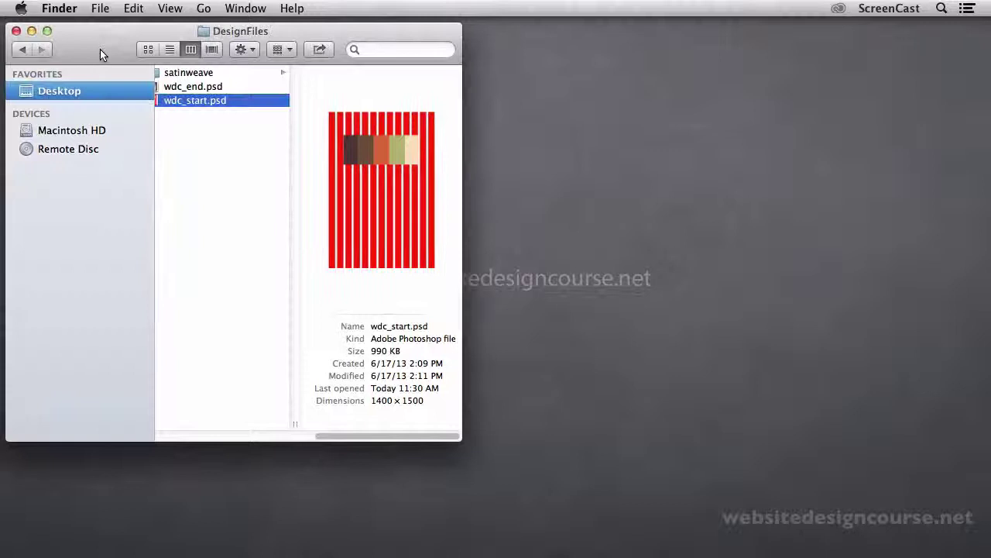
Reposition the DesignFiles Finder window and widen its file list column
{"action": "left_click_drag", "start_coordinate": [100, 49], "coordinate": [120, 58]}
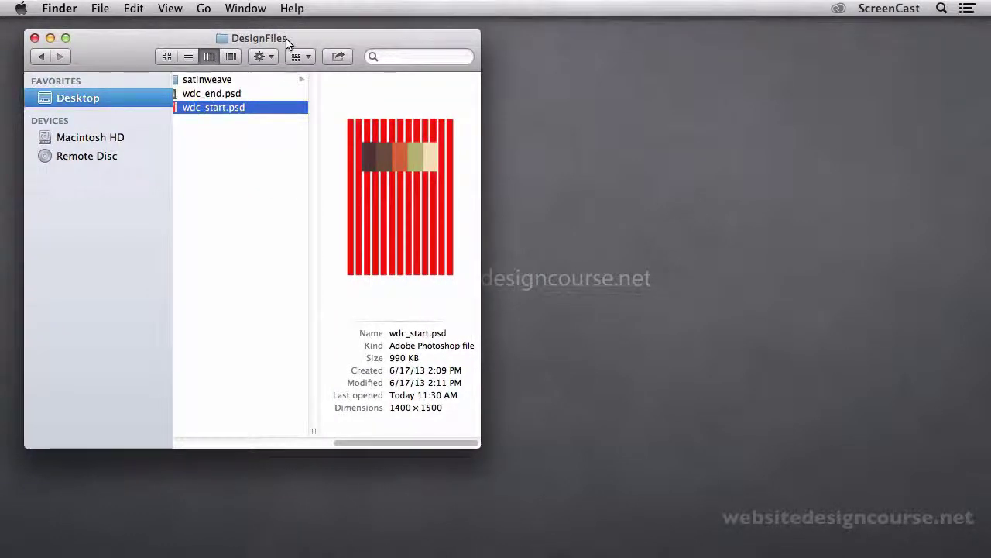
{"action": "left_click_drag", "start_coordinate": [286, 38], "coordinate": [299, 37]}
{"action": "left_click_drag", "start_coordinate": [327, 432], "coordinate": [368, 432]}
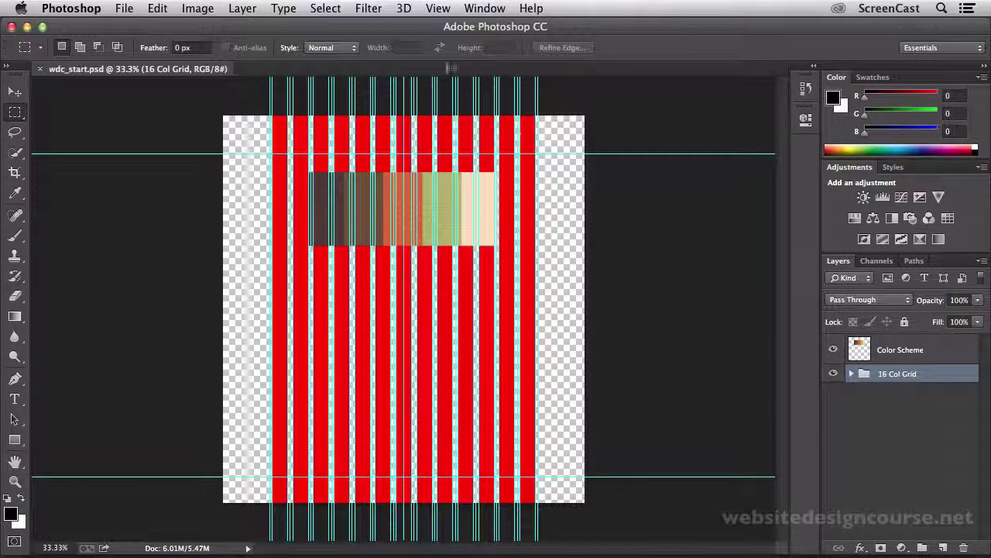
Hide the cyan guides with View > Show > Guides
{"action": "left_click", "coordinate": [438, 8]}
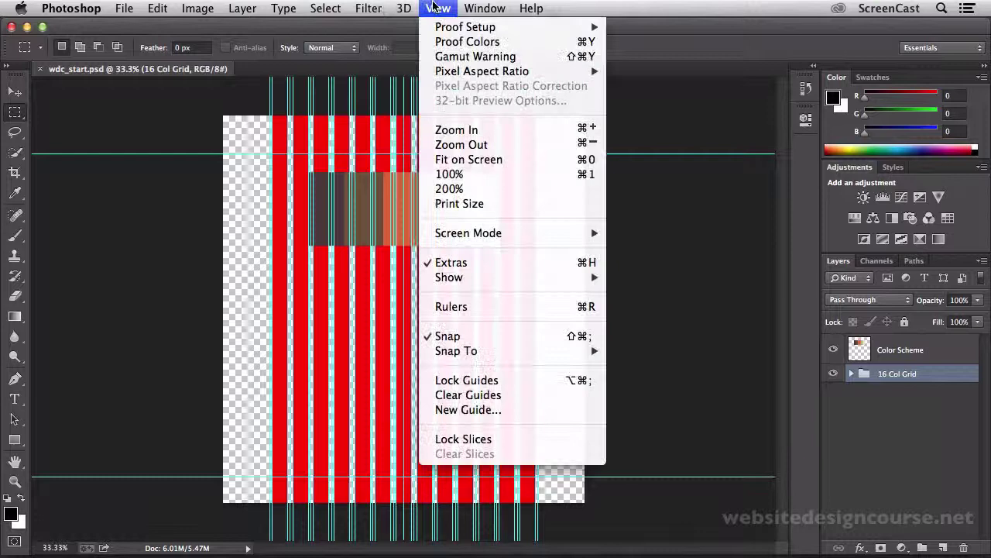
{"action": "mouse_move", "coordinate": [470, 278]}
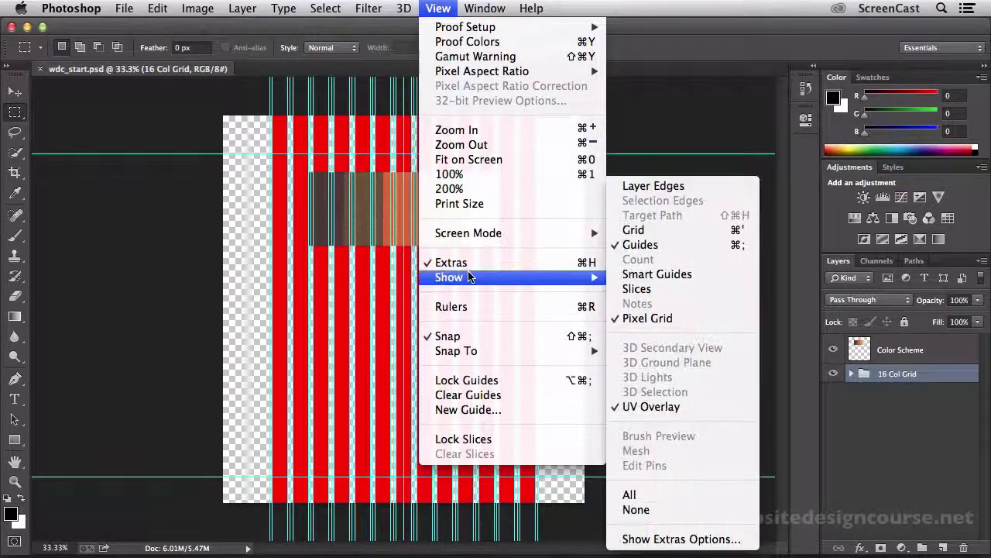
{"action": "left_click", "coordinate": [647, 245]}
Zoom the mockup to 50%, recentre it, and toggle the Color Scheme layer off and on
{"action": "key", "text": "z"}
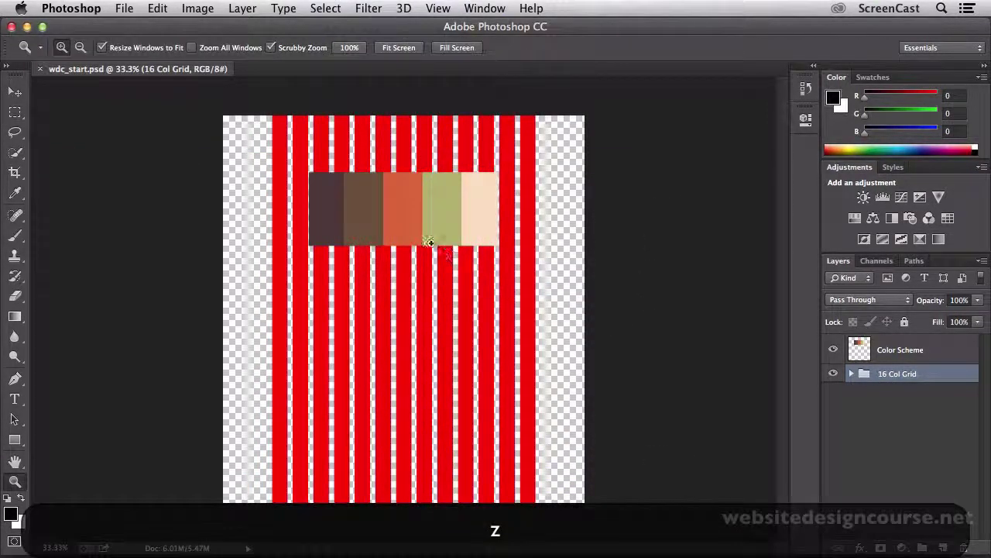
{"action": "left_click", "coordinate": [427, 233]}
{"action": "left_click_drag", "start_coordinate": [658, 268], "coordinate": [662, 341]}
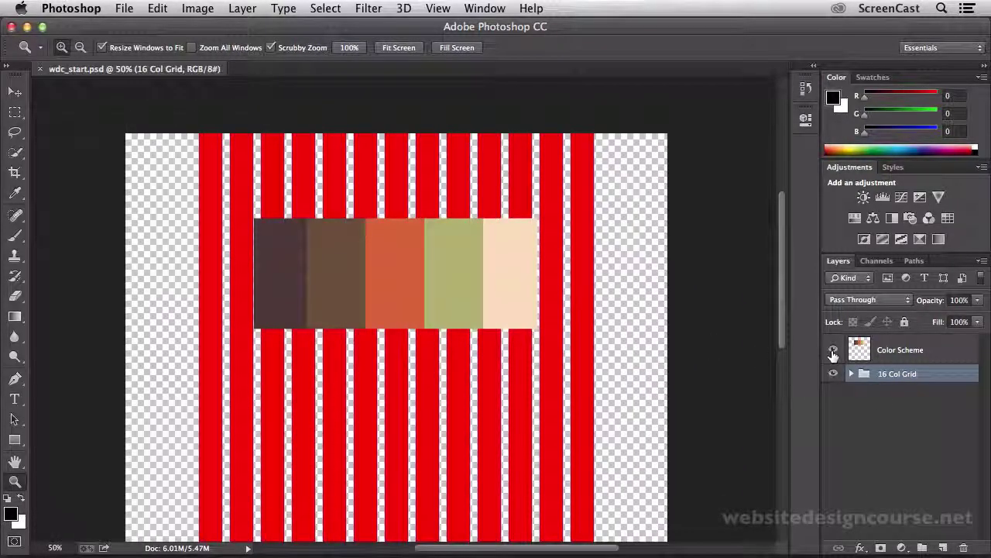
{"action": "left_click", "coordinate": [834, 351]}
{"action": "left_click", "coordinate": [833, 351]}
Hide the Color Scheme layer and expand the 16 Col Grid group
{"action": "left_click", "coordinate": [833, 349]}
{"action": "left_click", "coordinate": [851, 374]}
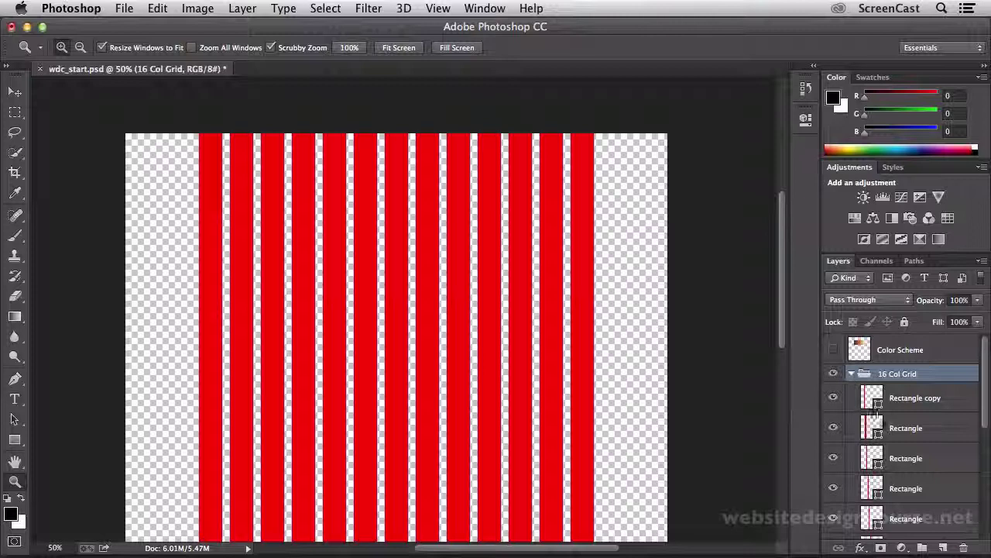
{"action": "scroll", "coordinate": [876, 419], "scroll_direction": "down", "scroll_amount": 8}
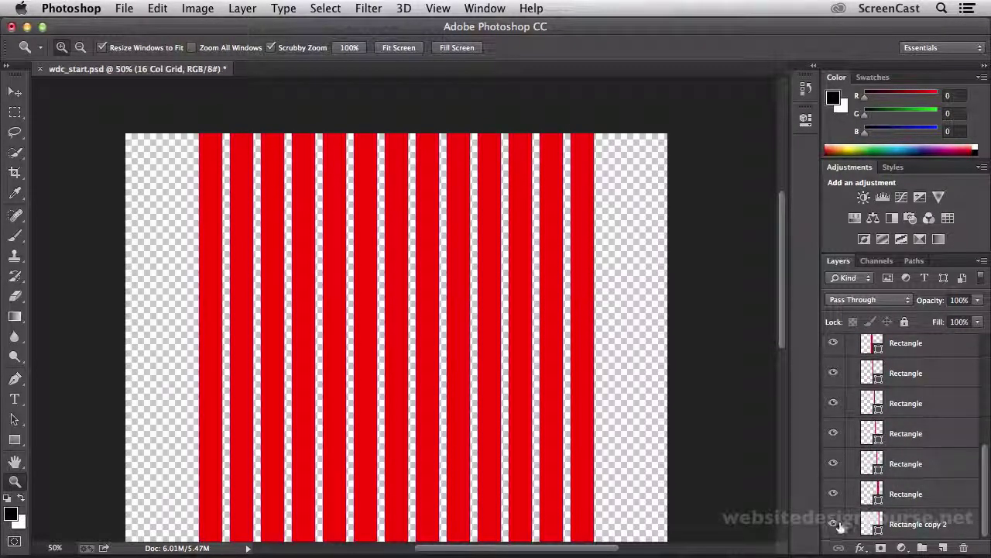
Toggle several Rectangle stripes off and on, then collapse the 16 Col Grid group
{"action": "left_click", "coordinate": [833, 524]}
{"action": "left_click", "coordinate": [833, 525]}
{"action": "left_click", "coordinate": [834, 495]}
{"action": "left_click", "coordinate": [834, 494]}
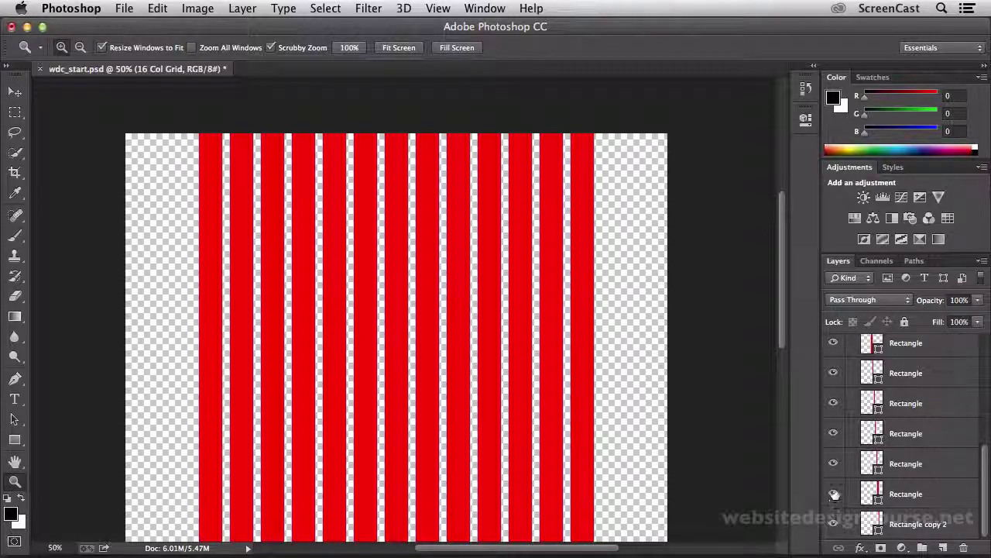
{"action": "left_click", "coordinate": [833, 463]}
{"action": "left_click", "coordinate": [833, 463]}
{"action": "scroll", "coordinate": [851, 486], "scroll_direction": "up", "scroll_amount": 1}
{"action": "scroll", "coordinate": [850, 487], "scroll_direction": "up", "scroll_amount": 5}
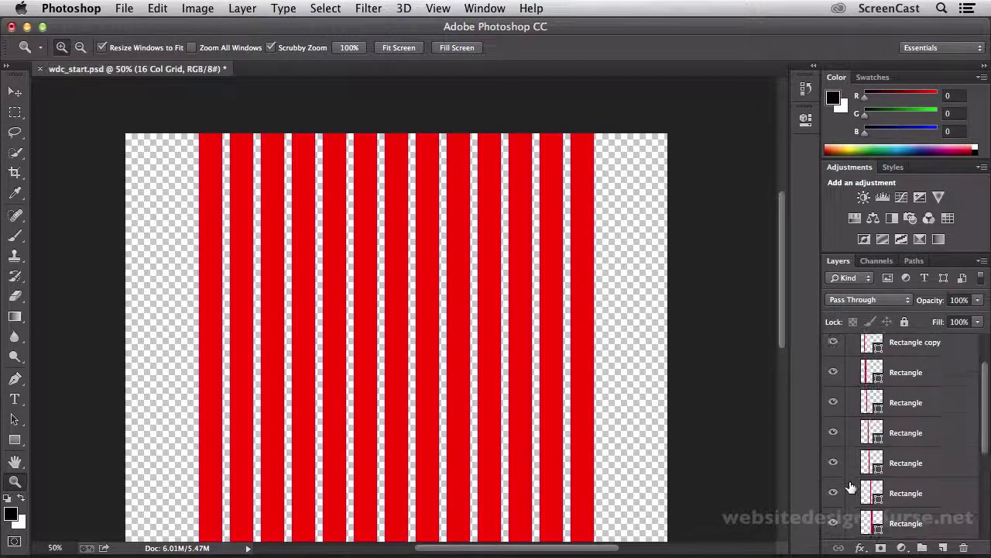
{"action": "left_click", "coordinate": [853, 374]}
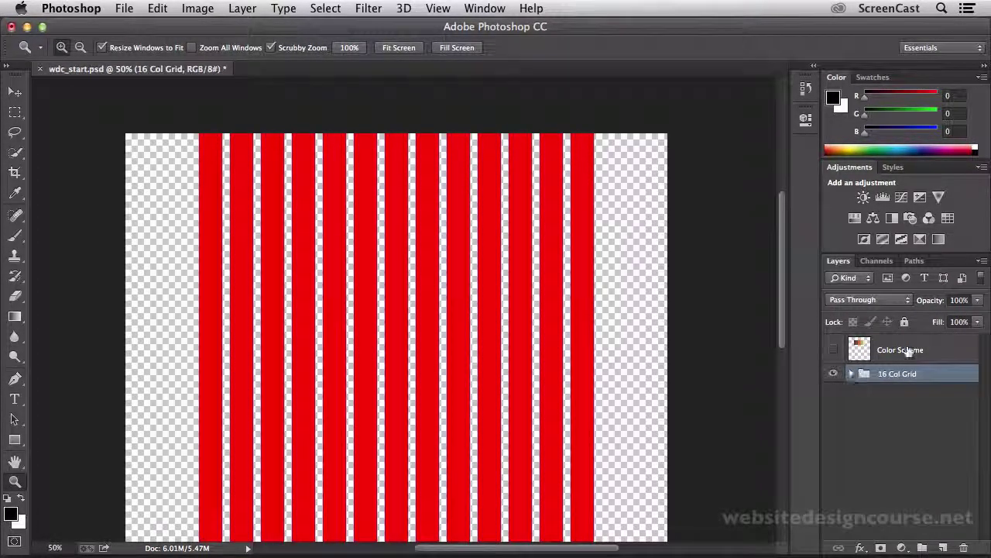
Set the 16 Col Grid group's opacity to 49%
{"action": "left_click", "coordinate": [977, 300]}
{"action": "left_click", "coordinate": [922, 318]}
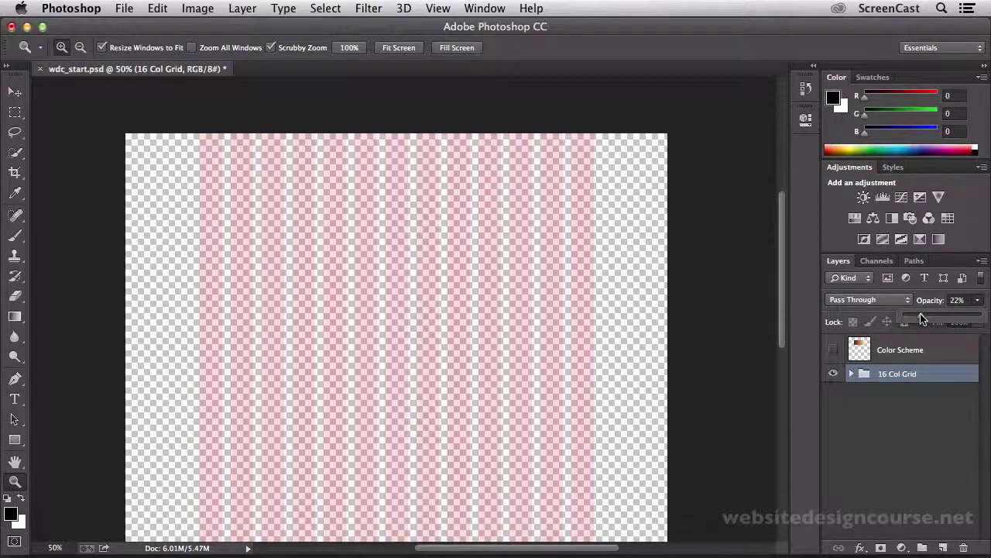
{"action": "left_click_drag", "start_coordinate": [927, 313], "coordinate": [934, 314]}
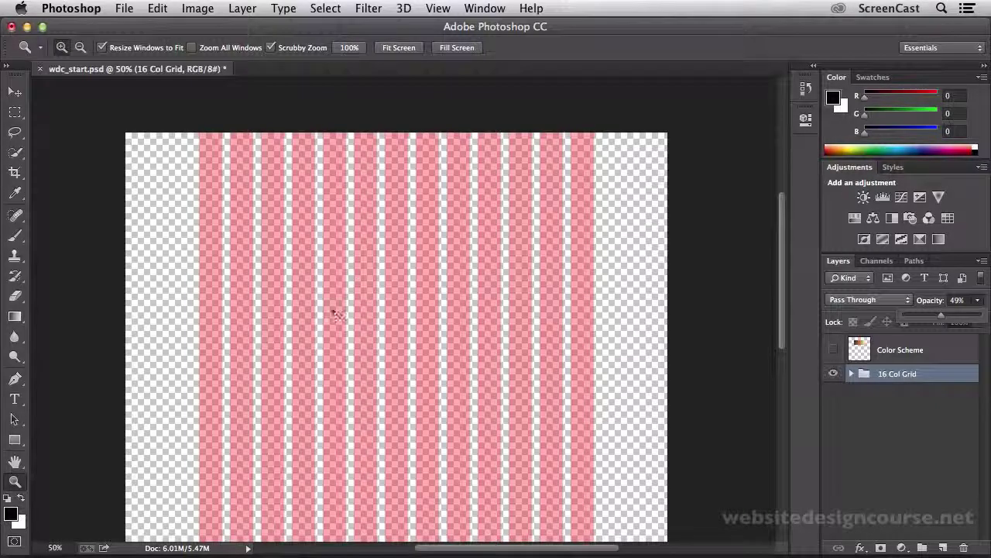
Check the document's size and resolution, then open wdc_end.psd from Finder
{"action": "left_click", "coordinate": [194, 547]}
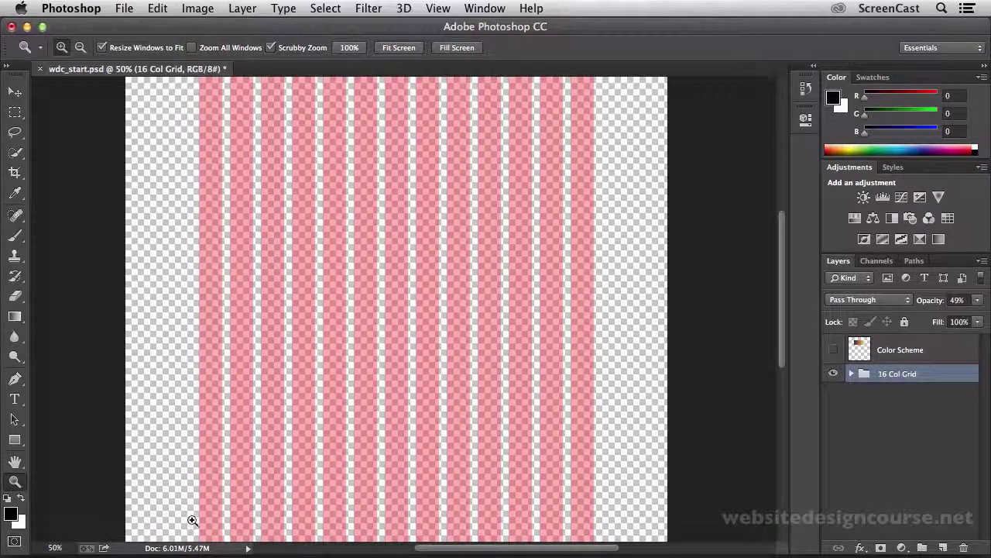
{"action": "scroll", "coordinate": [199, 440], "scroll_direction": "down", "scroll_amount": 1}
{"action": "scroll", "coordinate": [199, 440], "scroll_direction": "up", "scroll_amount": 2}
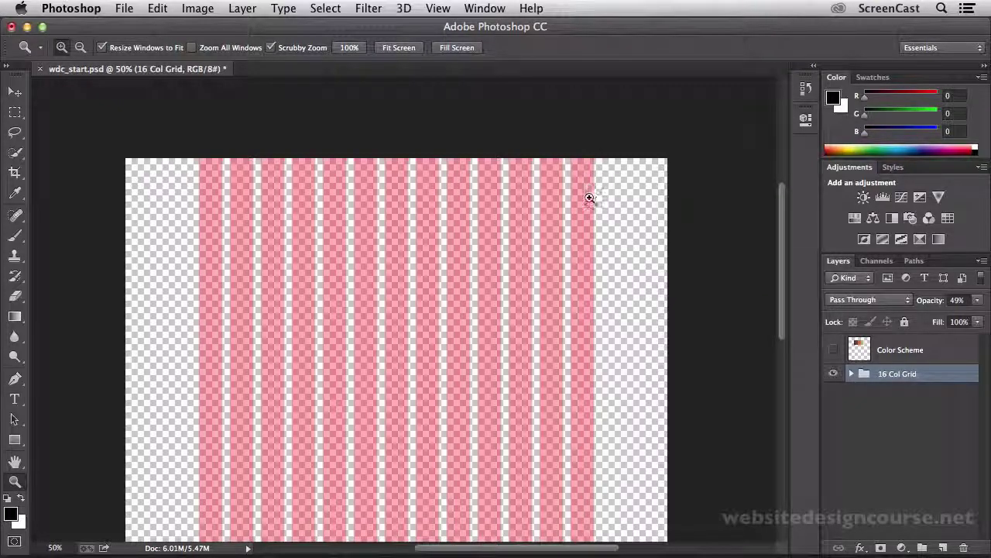
{"action": "key", "text": "super+Tab"}
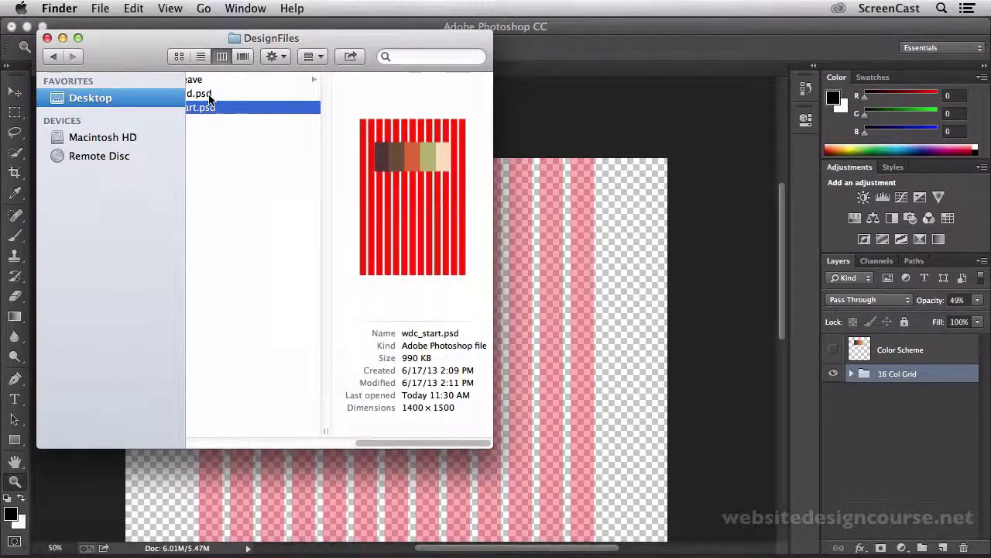
{"action": "double_click", "coordinate": [209, 94]}
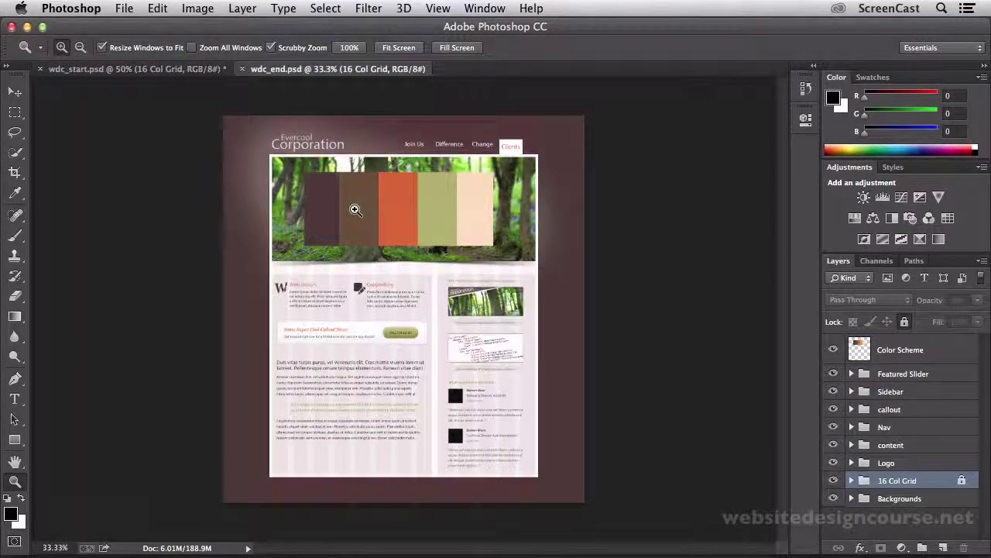
{"action": "key", "text": "z"}
{"action": "left_click", "coordinate": [394, 227]}
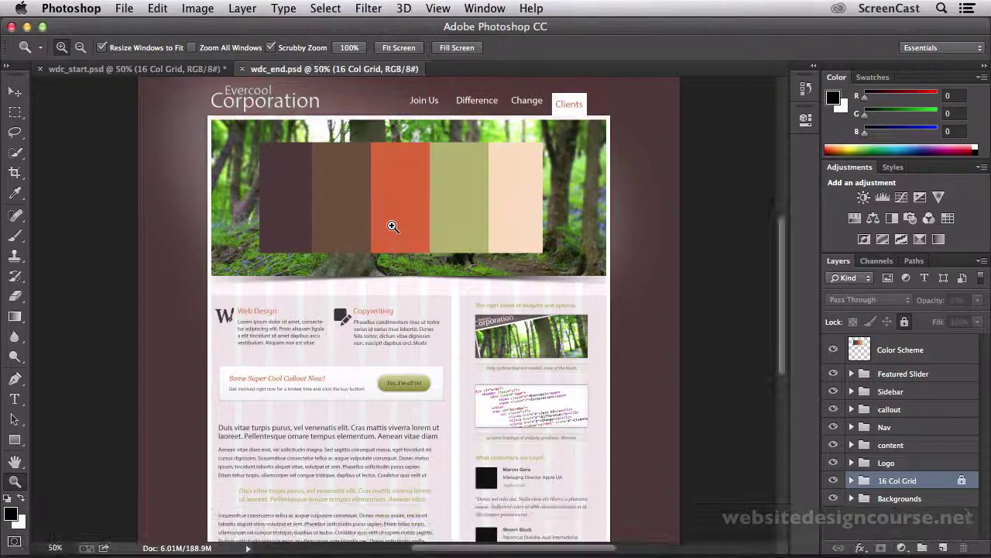
{"action": "left_click", "coordinate": [393, 226]}
{"action": "left_click", "coordinate": [410, 189]}
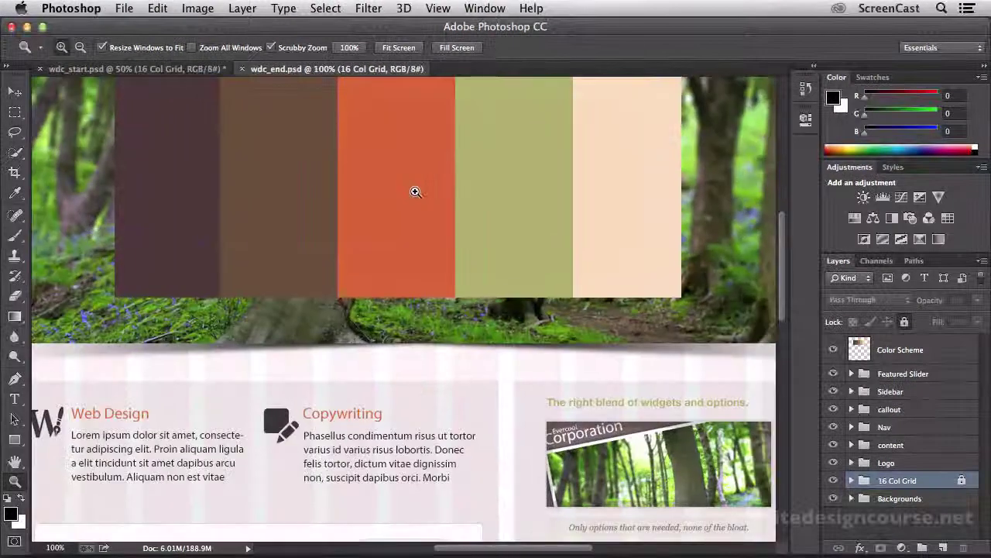
{"action": "left_click_drag", "start_coordinate": [416, 185], "coordinate": [421, 339]}
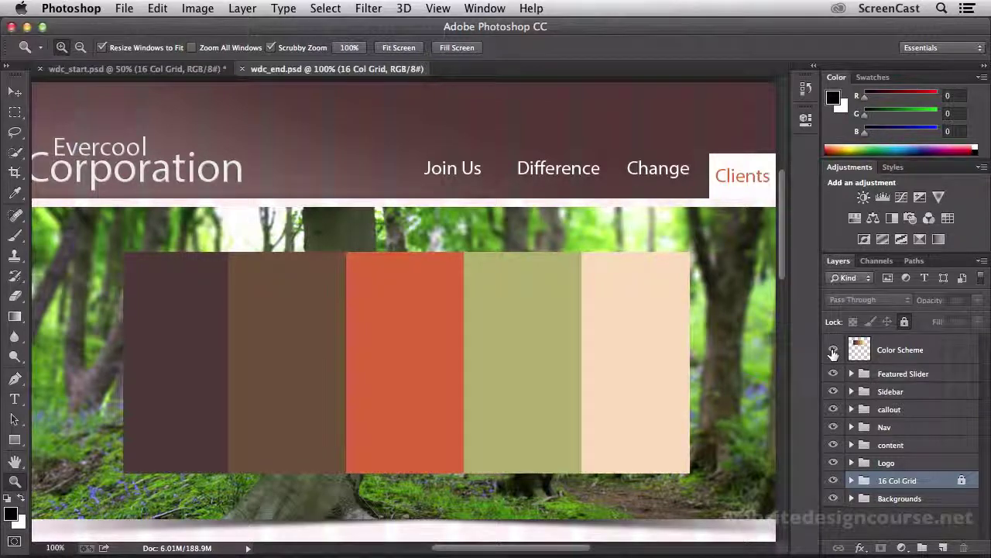
{"action": "left_click", "coordinate": [834, 350]}
{"action": "left_click", "coordinate": [833, 351]}
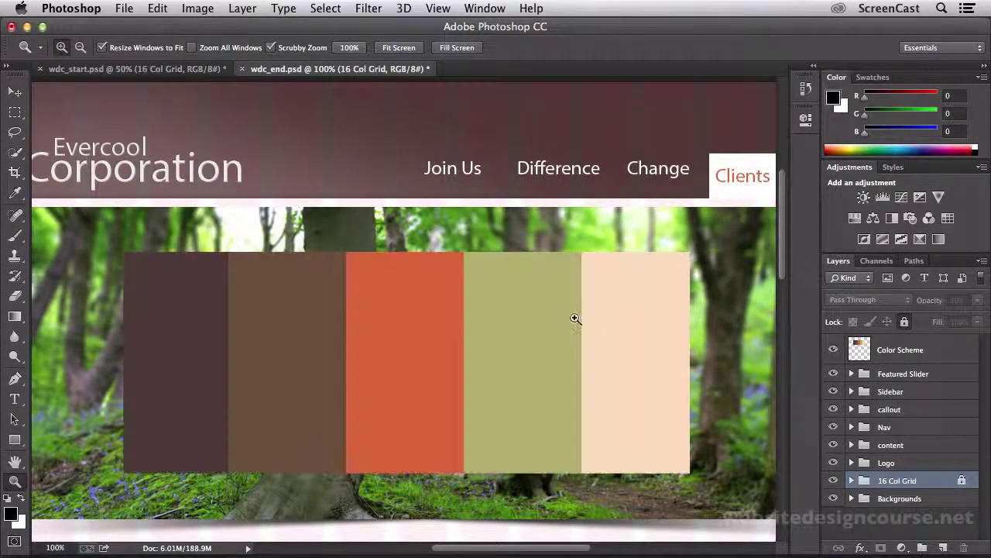
{"action": "left_click", "coordinate": [545, 283], "text": "alt"}
{"action": "left_click", "coordinate": [545, 283], "text": "alt"}
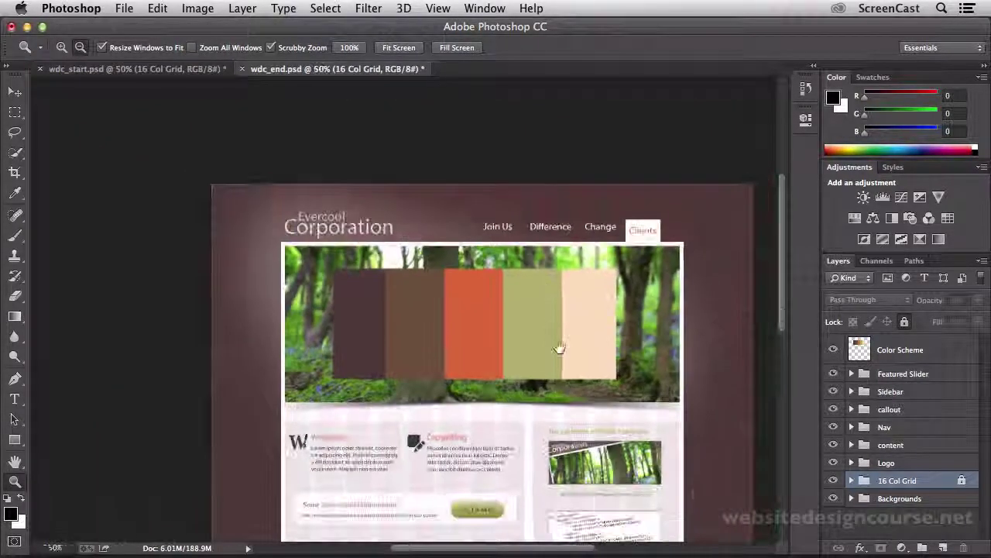
{"action": "mouse_move", "coordinate": [559, 347]}
{"action": "left_mouse_down"}
{"action": "mouse_move", "coordinate": [526, 47]}
{"action": "mouse_move", "coordinate": [569, 364]}
{"action": "left_mouse_up"}
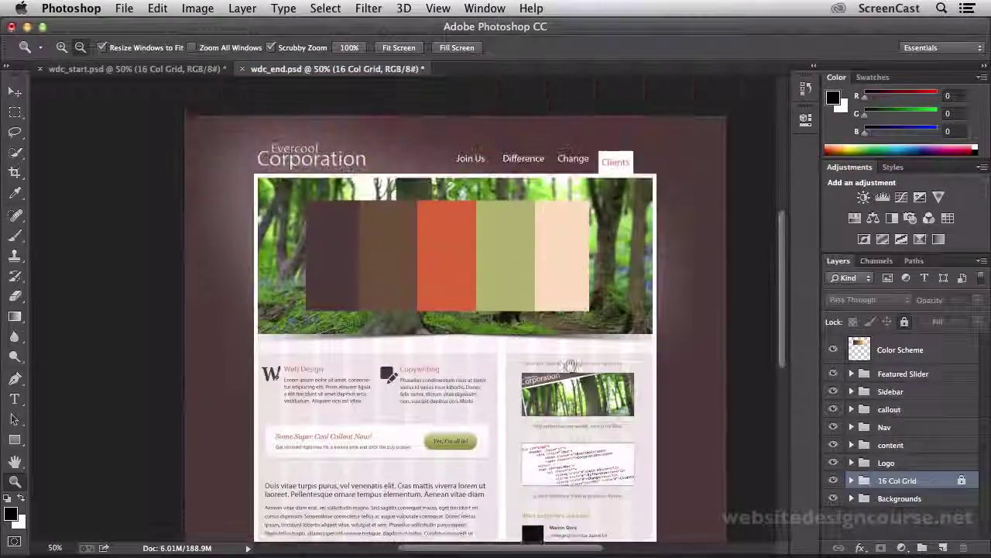
{"action": "key", "text": "z"}
{"action": "left_click", "coordinate": [538, 280]}
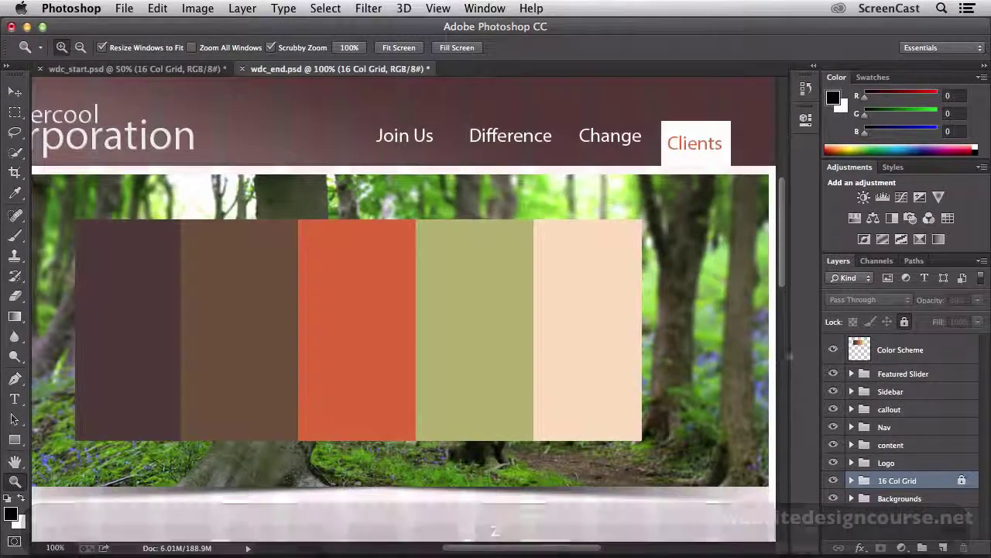
Hide the Color Scheme layer, zoom out to 66.7%, and toggle the Featured Slider off and on
{"action": "left_click", "coordinate": [834, 349]}
{"action": "left_click_drag", "start_coordinate": [507, 272], "coordinate": [543, 295]}
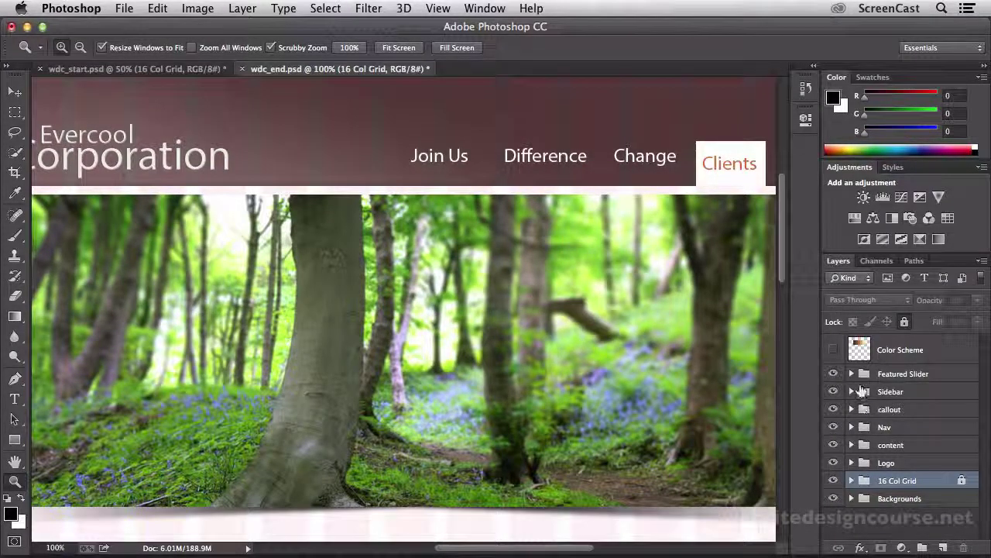
{"action": "key", "text": "super+minus"}
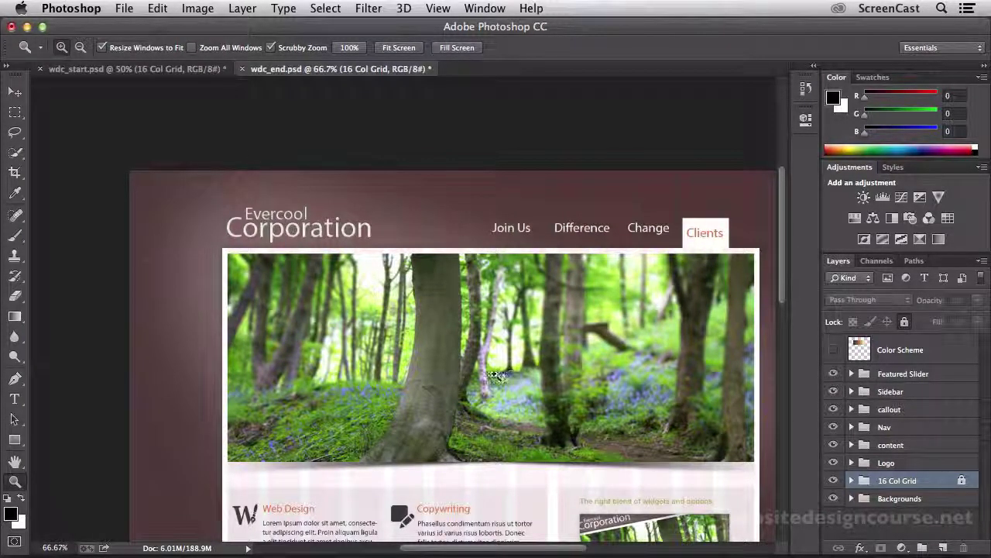
{"action": "left_click", "coordinate": [833, 375]}
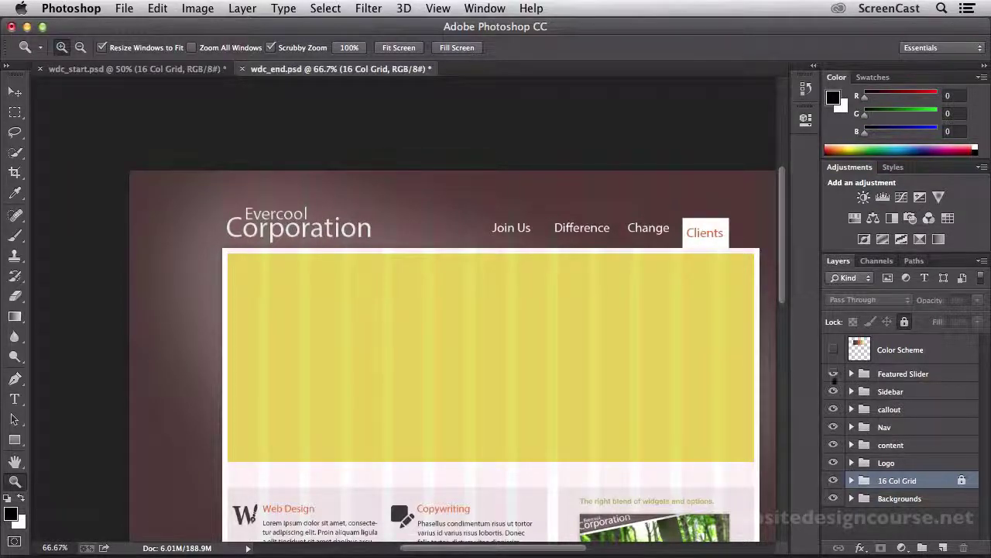
{"action": "left_click", "coordinate": [833, 375]}
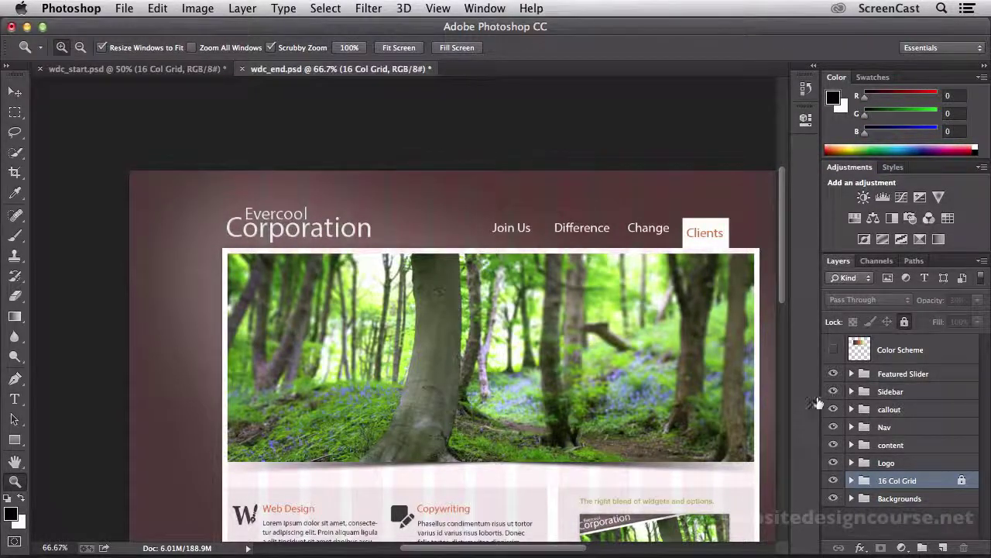
Toggle the Sidebar group off and back on, then hide the callout group
{"action": "left_click_drag", "start_coordinate": [817, 402], "coordinate": [665, 213]}
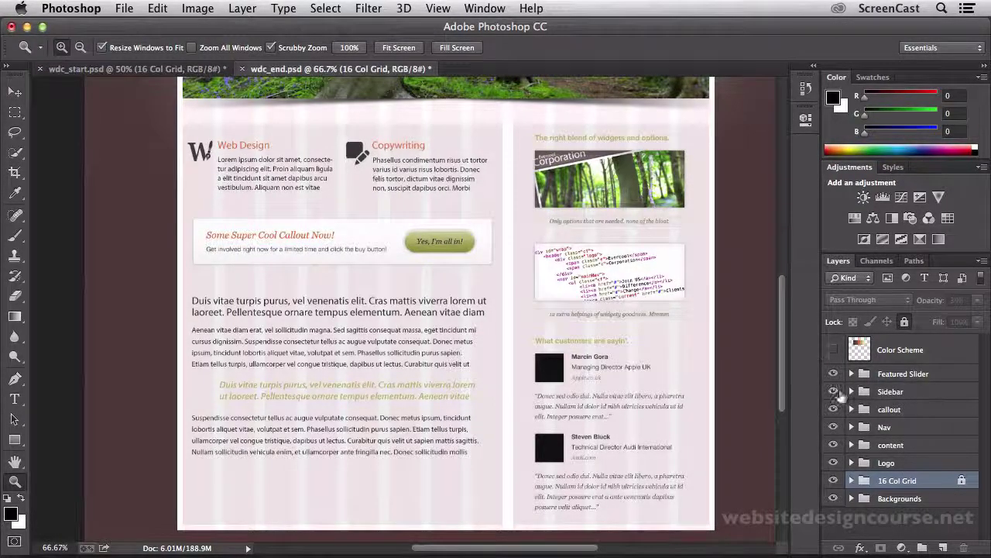
{"action": "left_click", "coordinate": [834, 392]}
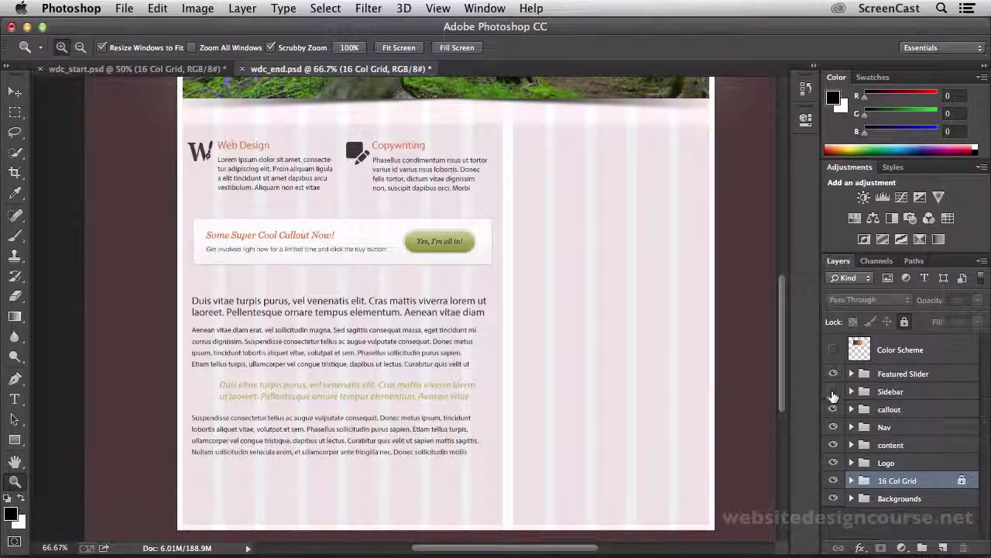
{"action": "left_click", "coordinate": [833, 392]}
{"action": "left_click", "coordinate": [834, 410]}
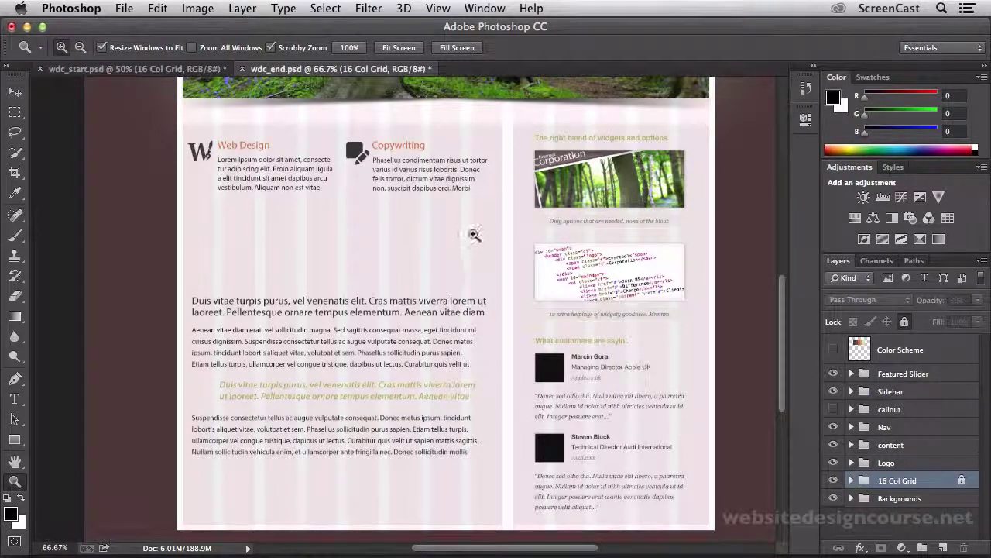
Show the callout group again and toggle the Nav and content groups off and on
{"action": "left_click", "coordinate": [833, 410]}
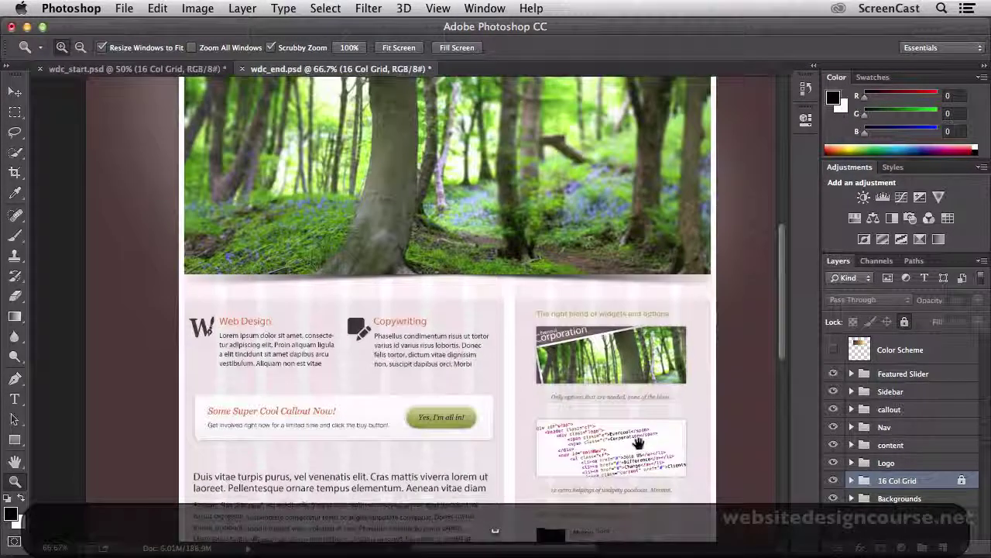
{"action": "scroll", "coordinate": [758, 367], "scroll_direction": "up", "scroll_amount": 5}
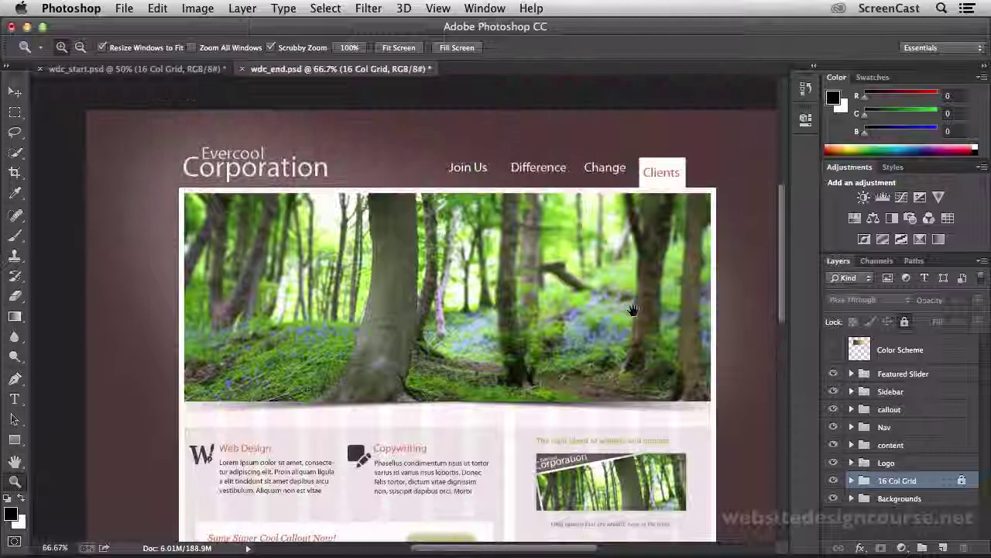
{"action": "left_click", "coordinate": [833, 427]}
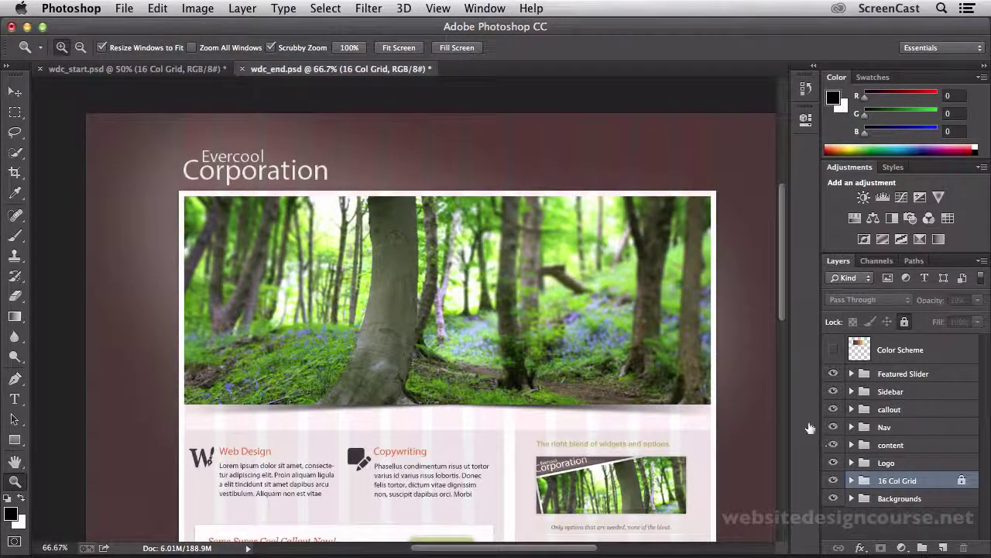
{"action": "left_click", "coordinate": [834, 427]}
{"action": "scroll", "coordinate": [698, 419], "scroll_direction": "down", "scroll_amount": 5}
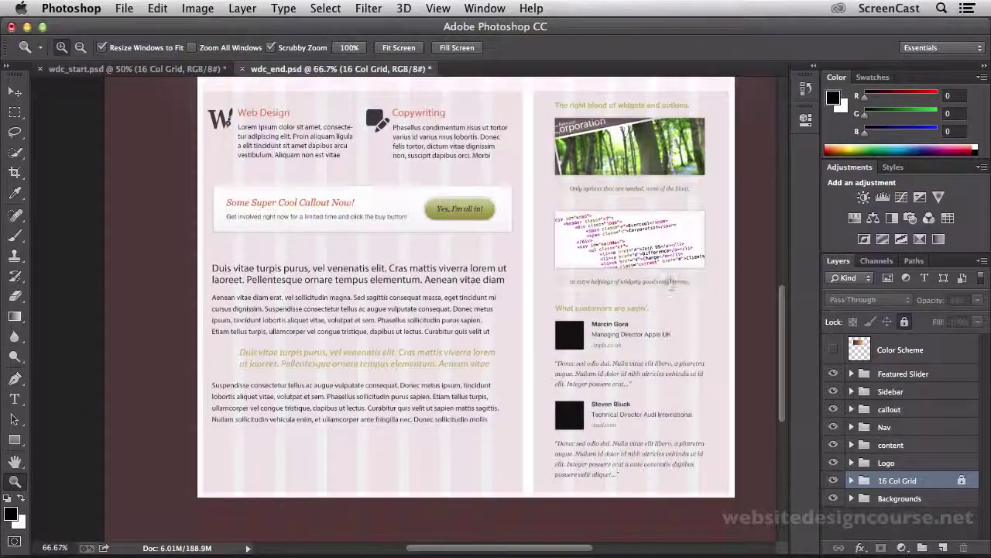
{"action": "scroll", "coordinate": [526, 212], "scroll_direction": "up", "scroll_amount": 1}
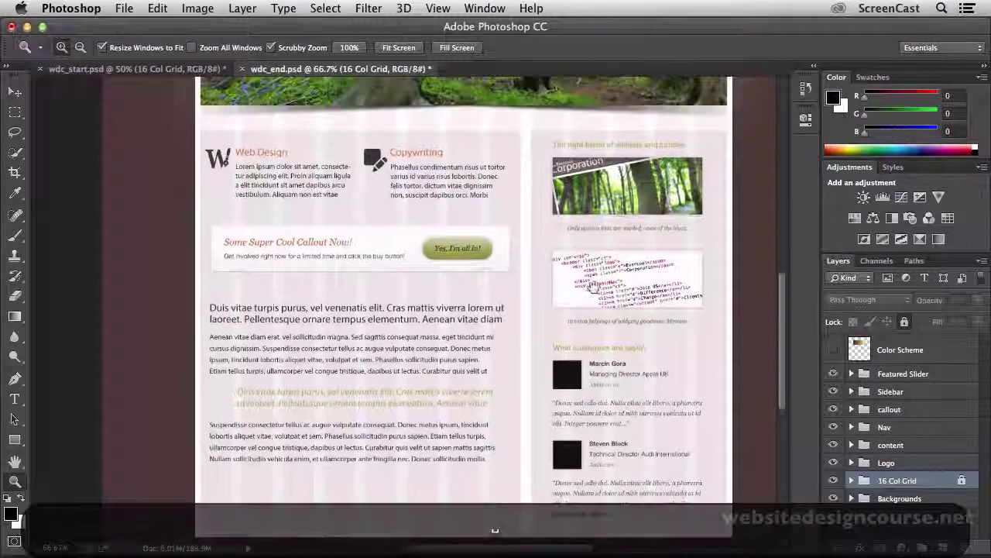
{"action": "left_click", "coordinate": [834, 445]}
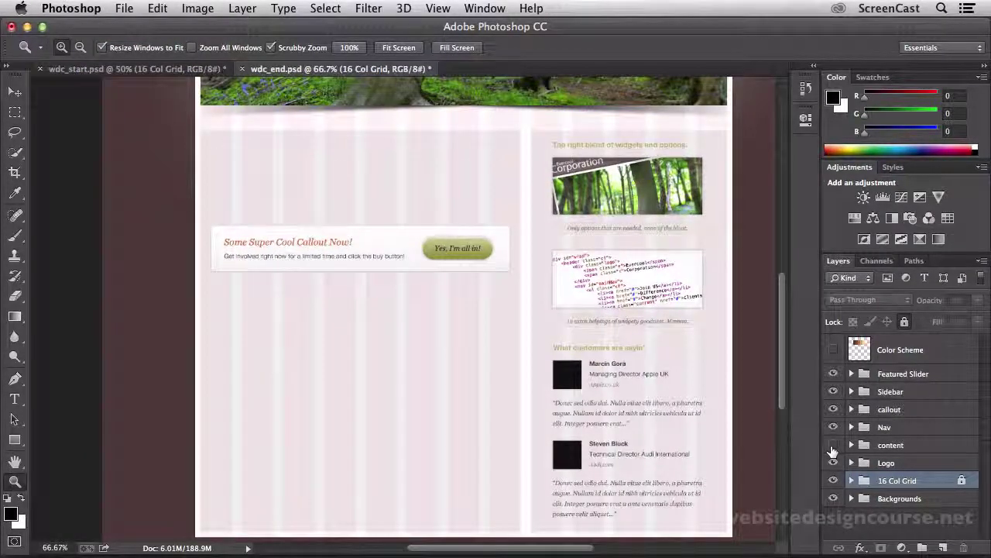
{"action": "left_click", "coordinate": [833, 445]}
Toggle the Evercool logo off and on, then hide the 16 Col Grid stripes
{"action": "scroll", "coordinate": [492, 234], "scroll_direction": "up", "scroll_amount": 5}
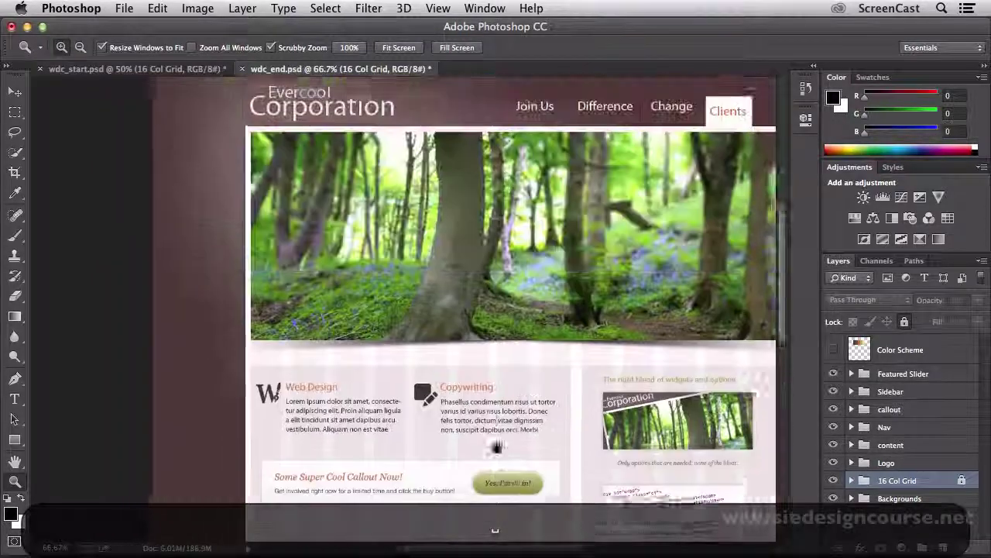
{"action": "scroll", "coordinate": [491, 234], "scroll_direction": "up", "scroll_amount": 2}
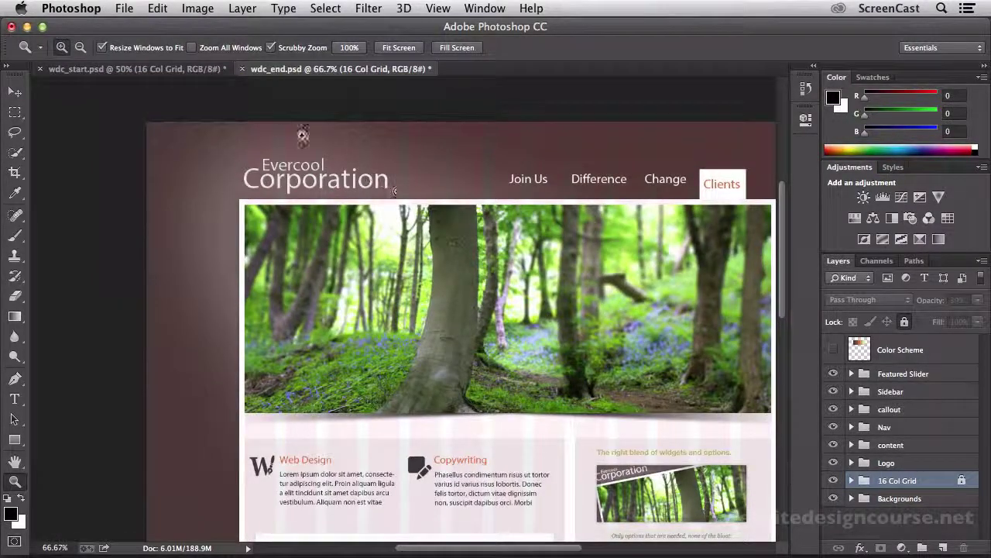
{"action": "left_click", "coordinate": [835, 463]}
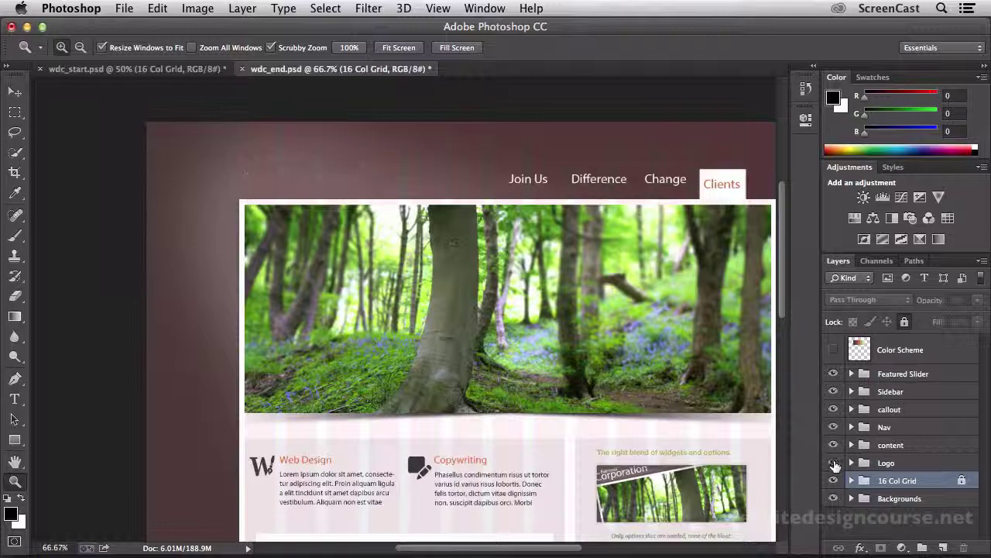
{"action": "left_click", "coordinate": [834, 464]}
{"action": "scroll", "coordinate": [668, 390], "scroll_direction": "down", "scroll_amount": 4}
{"action": "scroll", "coordinate": [668, 390], "scroll_direction": "right", "scroll_amount": 2}
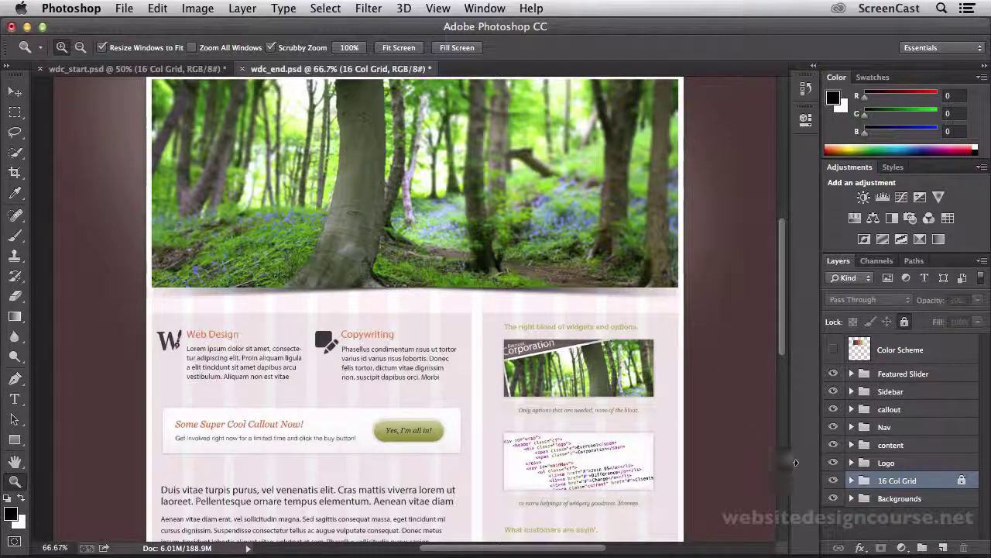
{"action": "left_click", "coordinate": [834, 480]}
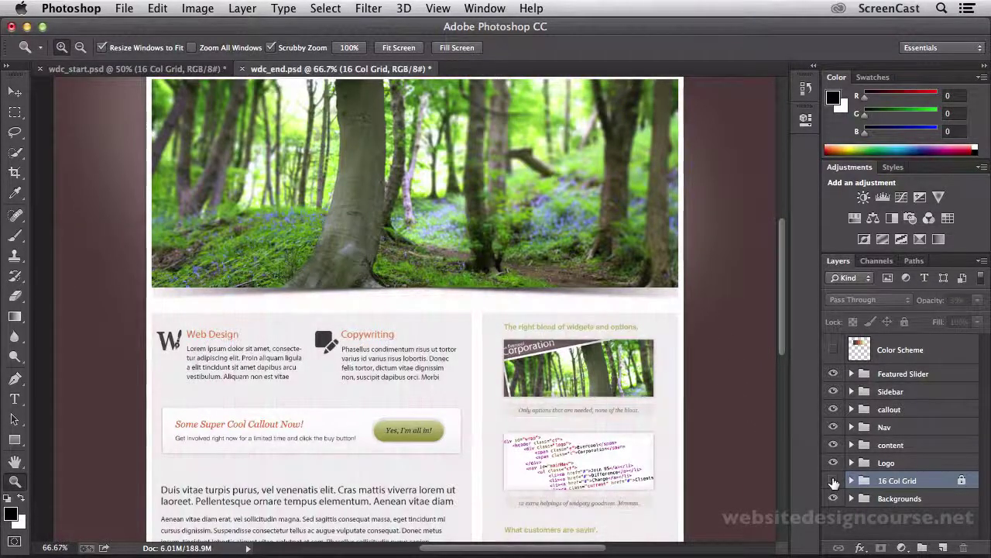
{"action": "left_click_drag", "start_coordinate": [746, 491], "coordinate": [734, 369]}
Show only the Backgrounds layer and look across its plain content blocks
{"action": "key", "text": "alt"}
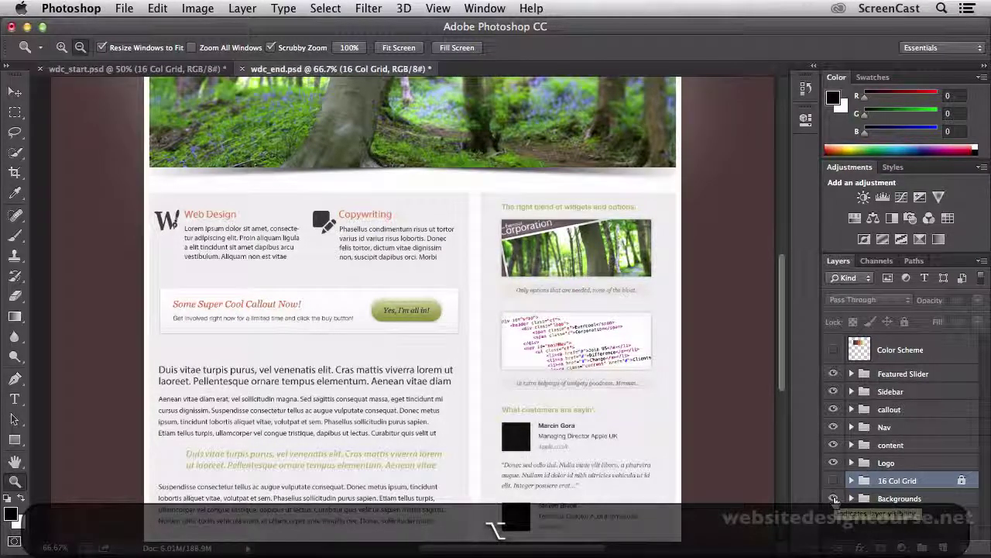
{"action": "left_click", "coordinate": [835, 499], "text": "alt"}
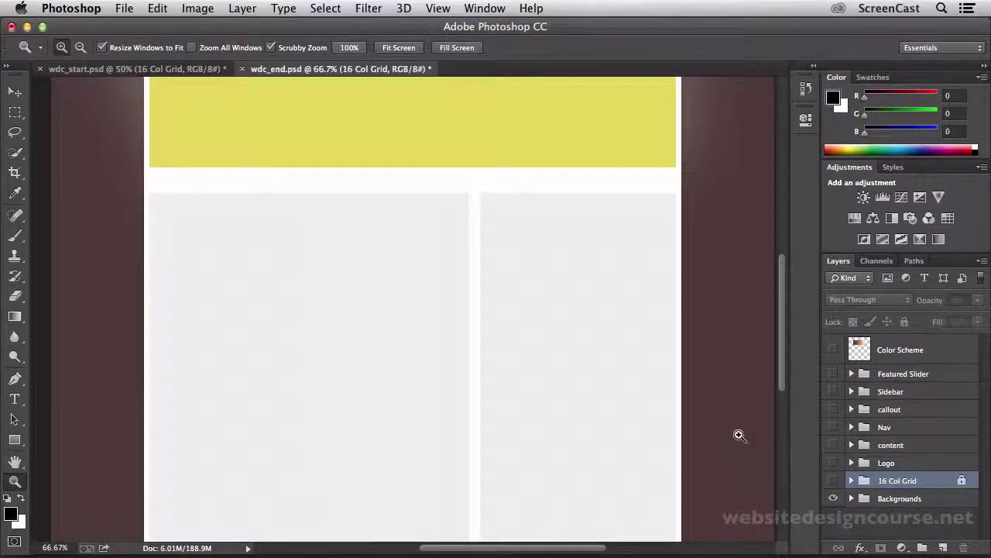
{"action": "left_click_drag", "start_coordinate": [631, 284], "coordinate": [628, 458]}
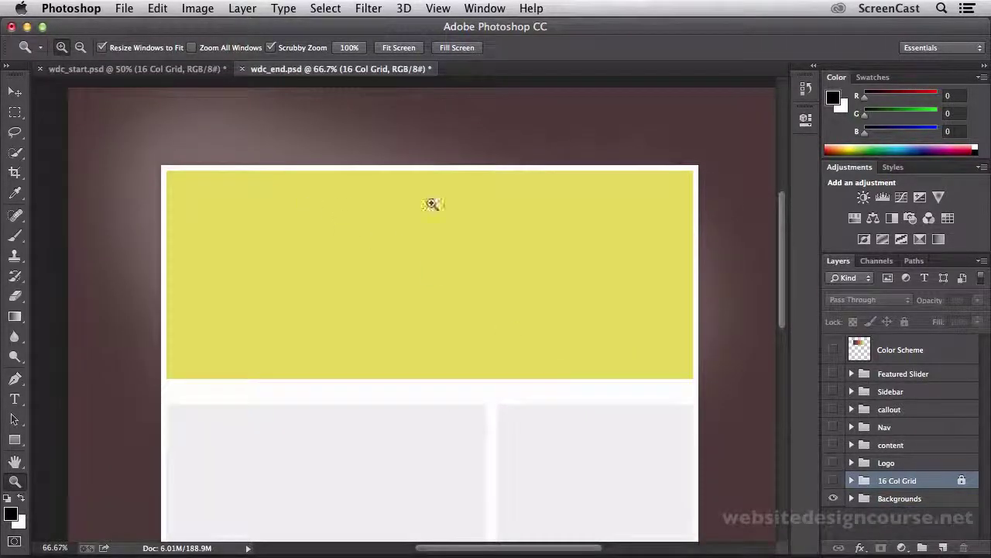
{"action": "scroll", "coordinate": [409, 317], "scroll_direction": "left", "scroll_amount": 5}
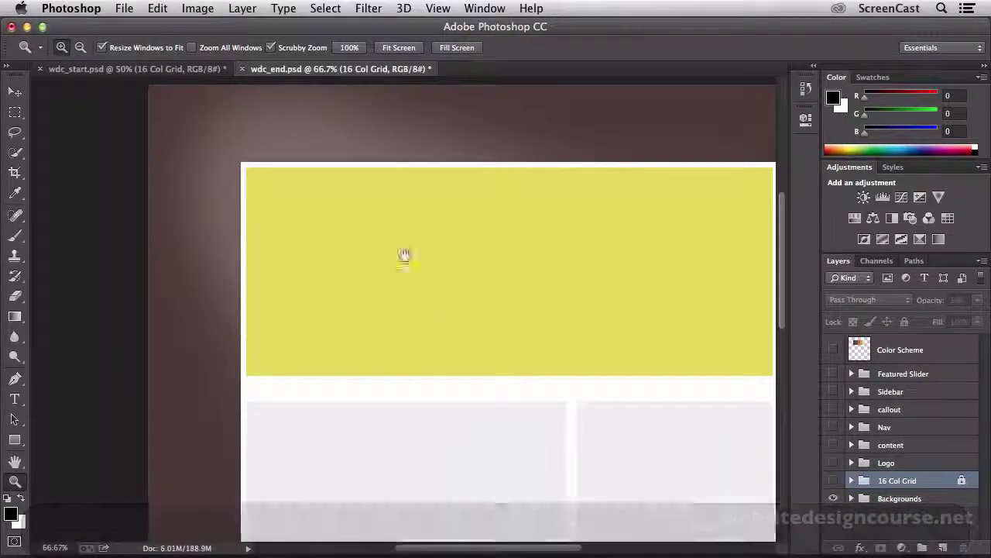
{"action": "scroll", "coordinate": [565, 343], "scroll_direction": "down", "scroll_amount": 10}
{"action": "scroll", "coordinate": [564, 343], "scroll_direction": "right", "scroll_amount": 5}
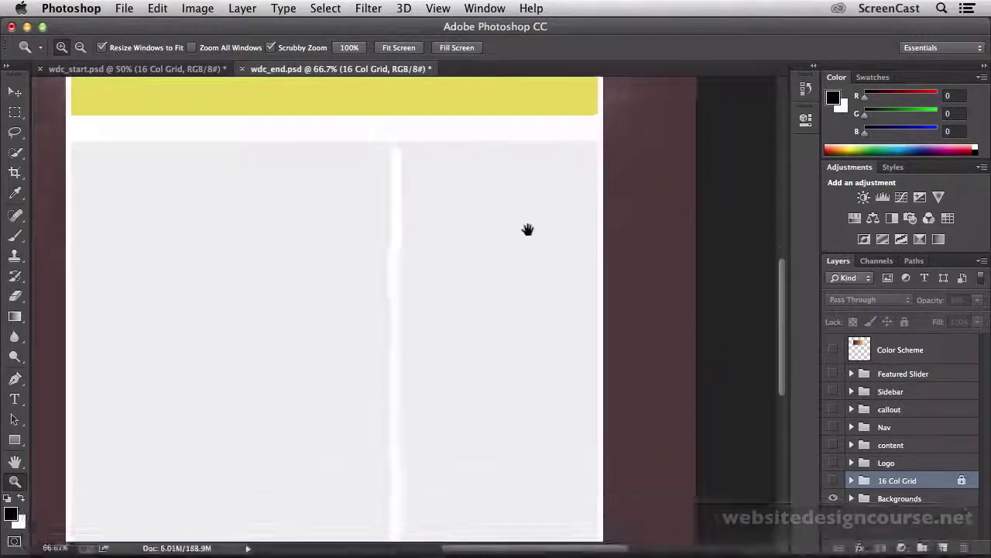
{"action": "left_click_drag", "start_coordinate": [338, 342], "coordinate": [369, 343]}
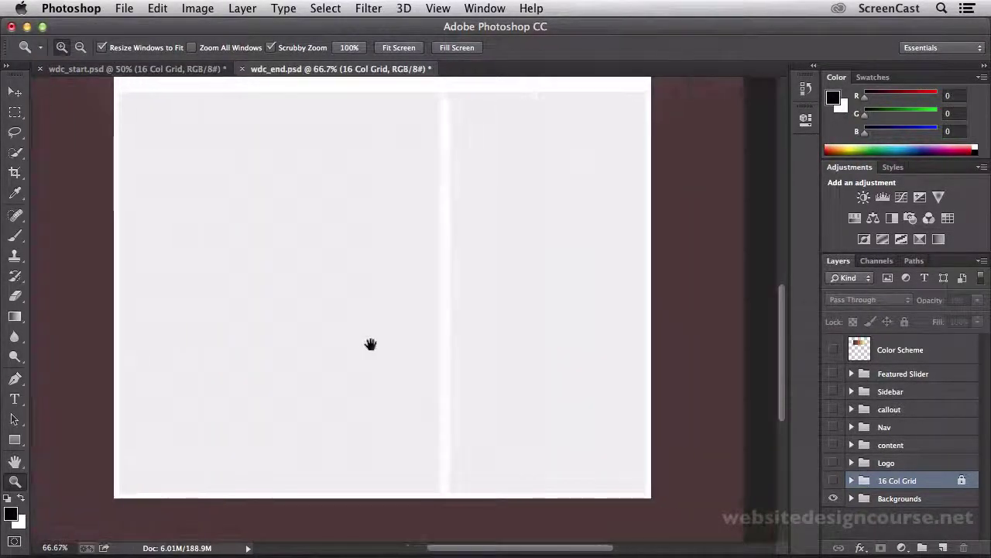
Turn every layer back on, then minimise Photoshop to reveal Finder
{"action": "scroll", "coordinate": [412, 210], "scroll_direction": "up", "scroll_amount": 10}
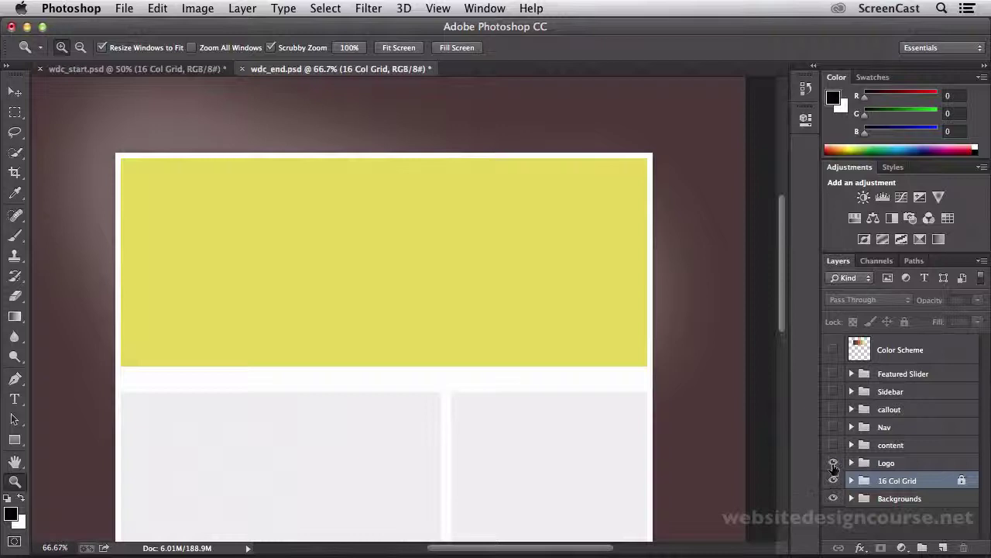
{"action": "left_click_drag", "start_coordinate": [834, 467], "coordinate": [834, 349]}
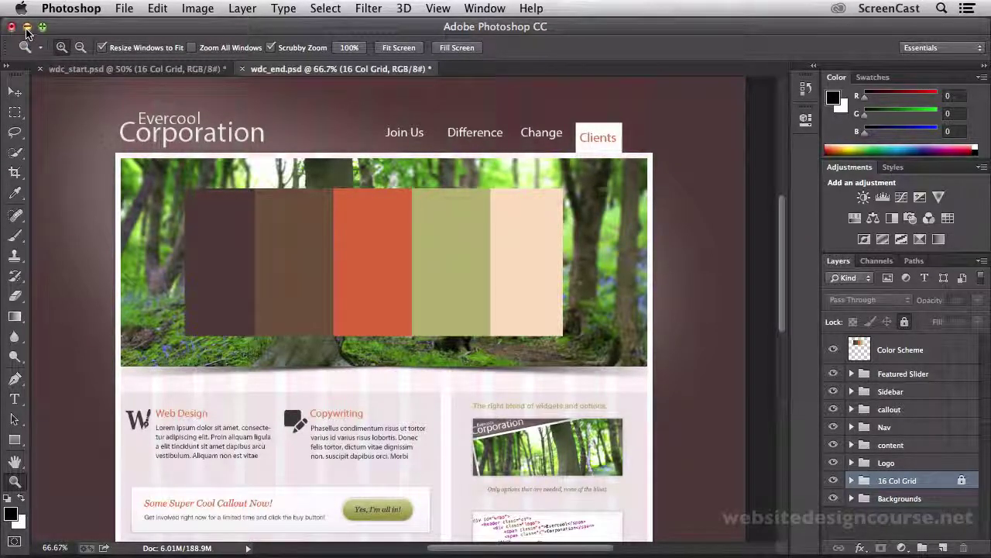
{"action": "left_click", "coordinate": [27, 27]}
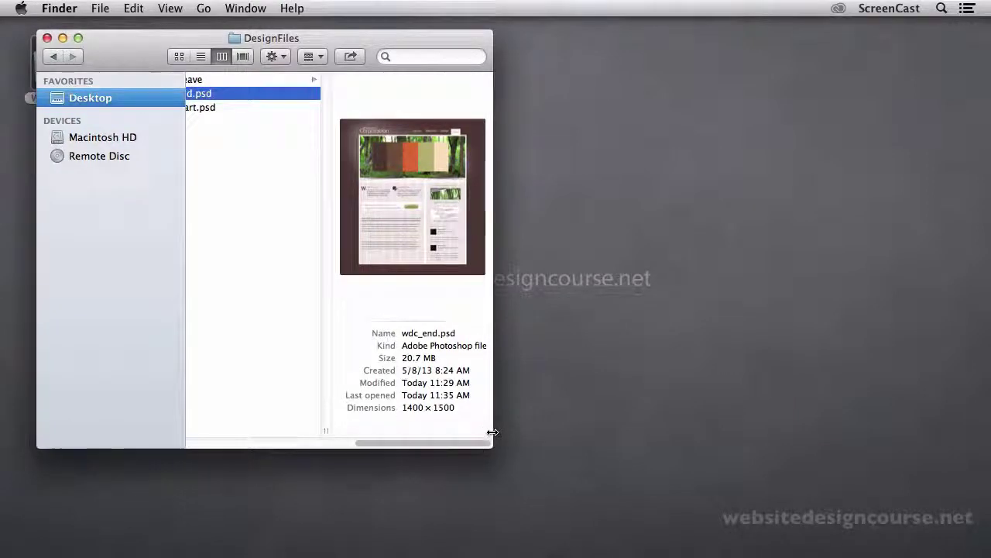
Widen the Finder window and open index.html from the HTML folder in Safari
{"action": "left_click_drag", "start_coordinate": [491, 438], "coordinate": [760, 422]}
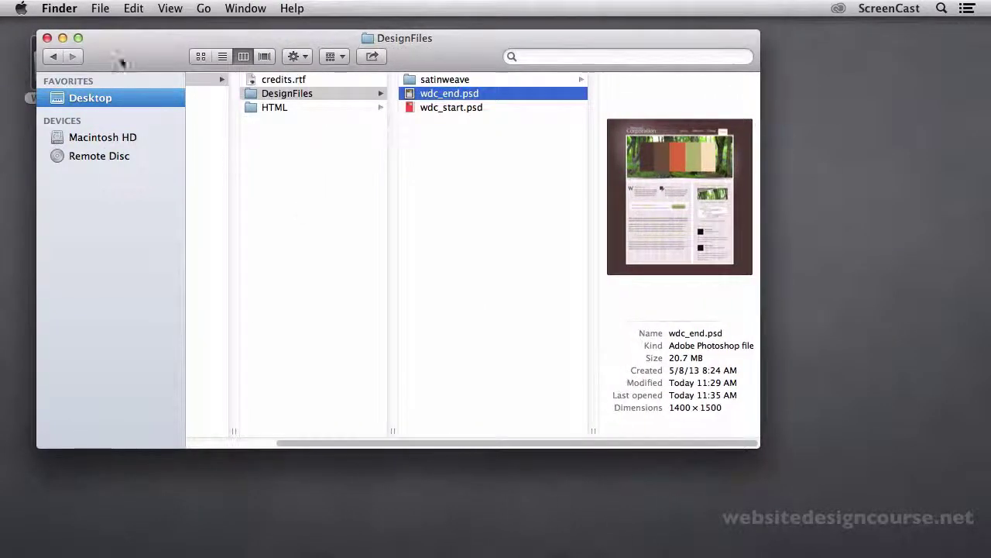
{"action": "left_click", "coordinate": [267, 108]}
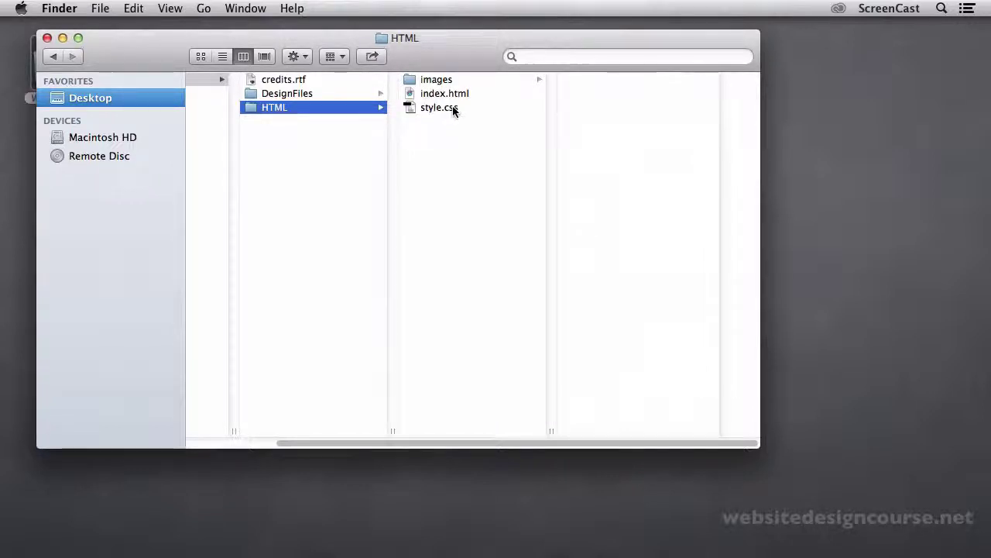
{"action": "double_click", "coordinate": [447, 94]}
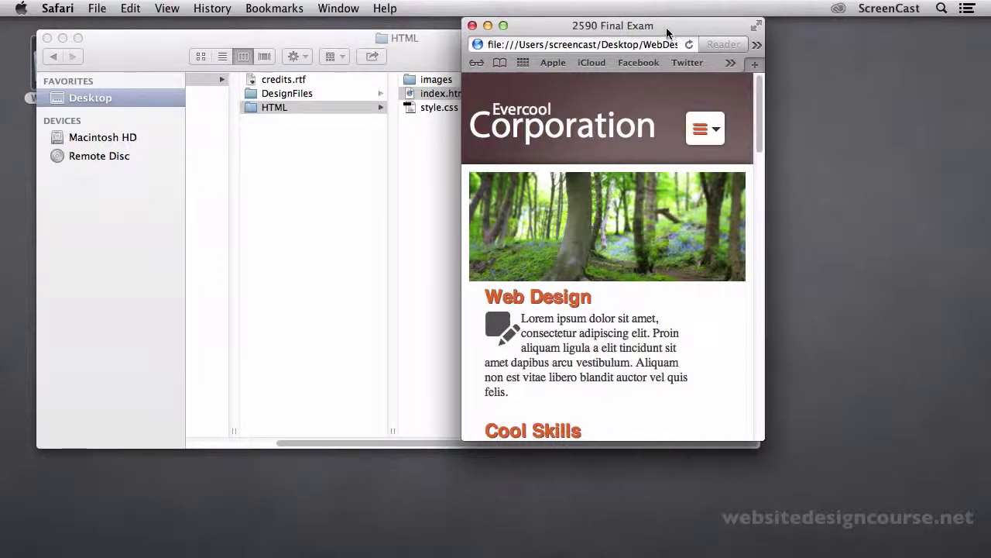
Move Safari to the left and scroll through the narrow phone-width page
{"action": "left_click_drag", "start_coordinate": [668, 33], "coordinate": [236, 33]}
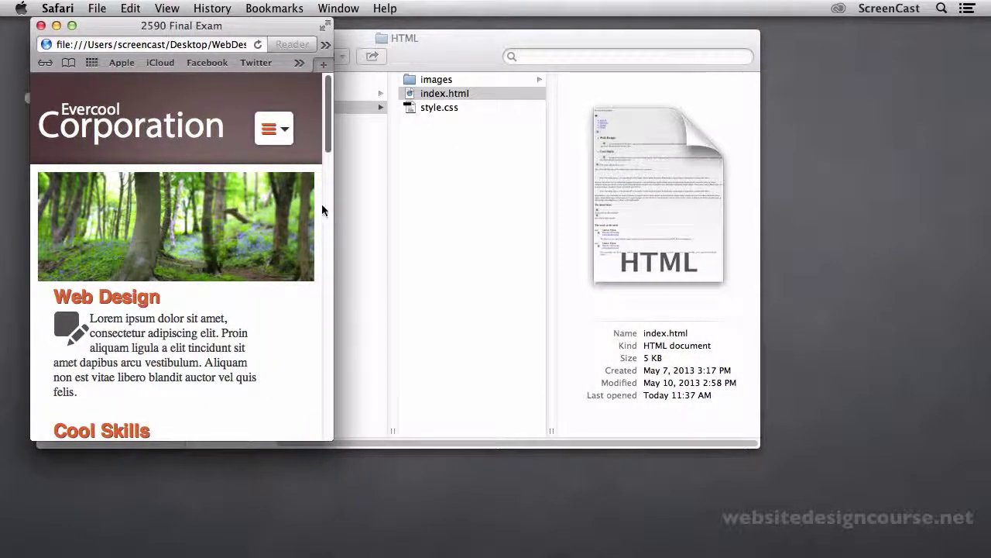
{"action": "scroll", "coordinate": [284, 194], "scroll_direction": "down", "scroll_amount": 15}
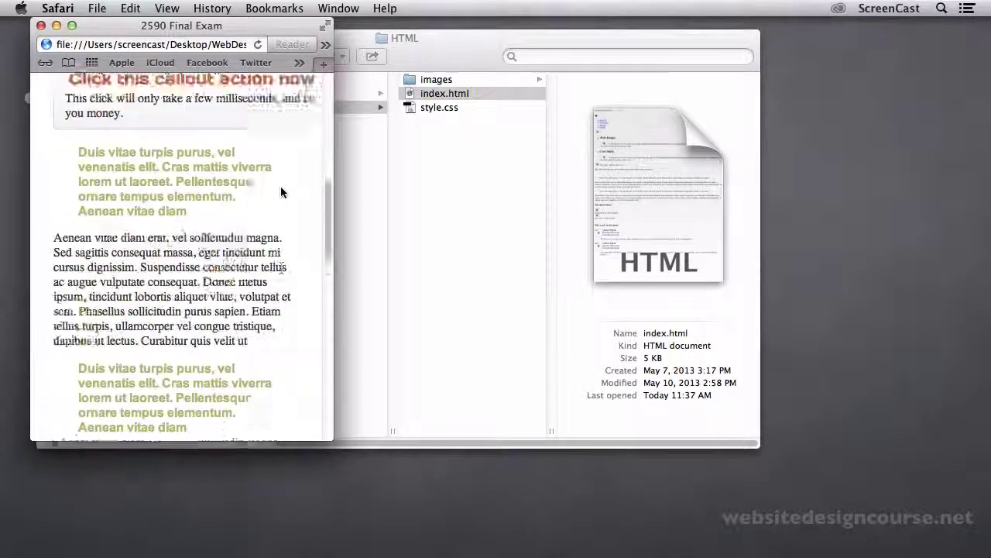
{"action": "scroll", "coordinate": [281, 192], "scroll_direction": "down", "scroll_amount": 5}
{"action": "scroll", "coordinate": [281, 192], "scroll_direction": "up", "scroll_amount": 15}
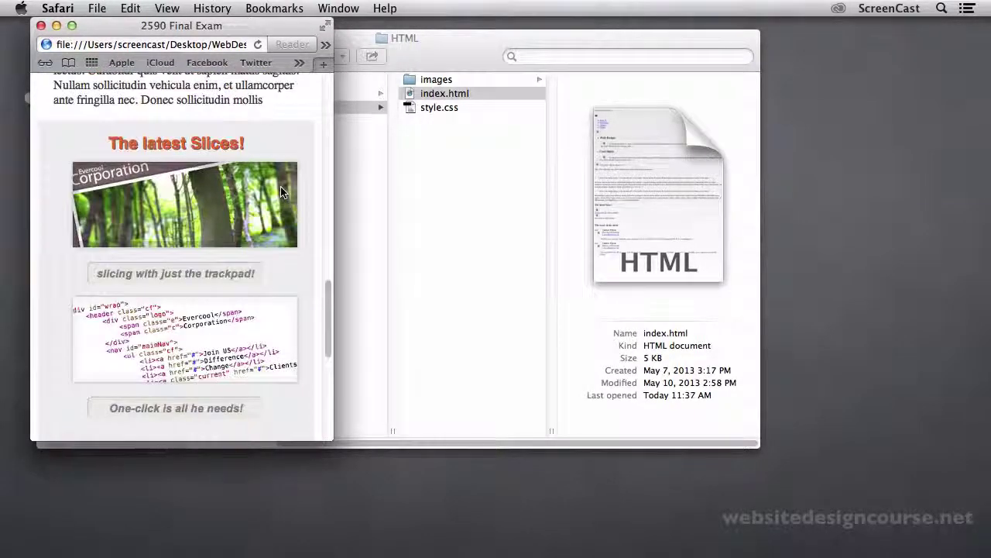
{"action": "scroll", "coordinate": [281, 192], "scroll_direction": "up", "scroll_amount": 2}
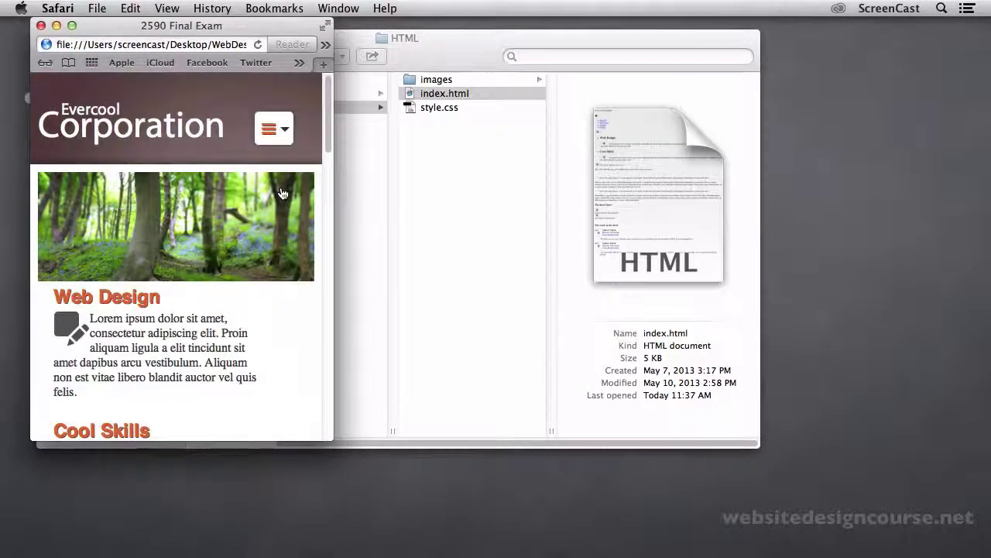
Expand and collapse the mobile menu, then widen the window to the desktop layout
{"action": "left_click", "coordinate": [274, 133]}
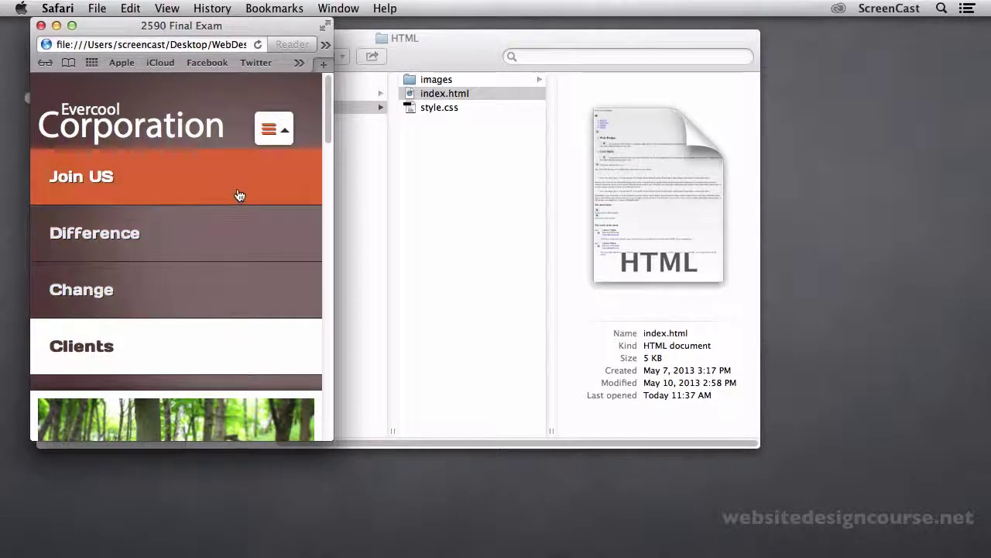
{"action": "left_click", "coordinate": [276, 139]}
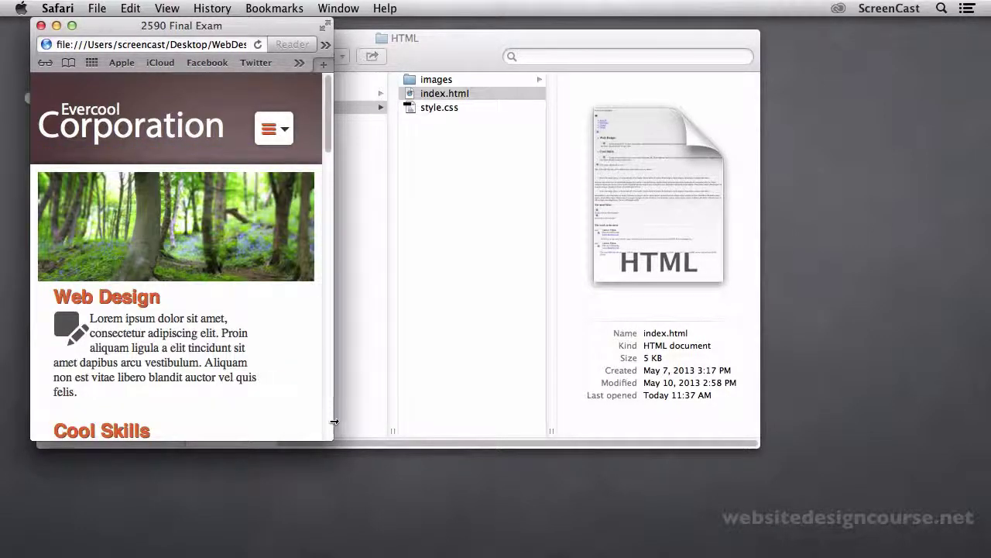
{"action": "left_click_drag", "start_coordinate": [333, 421], "coordinate": [957, 438]}
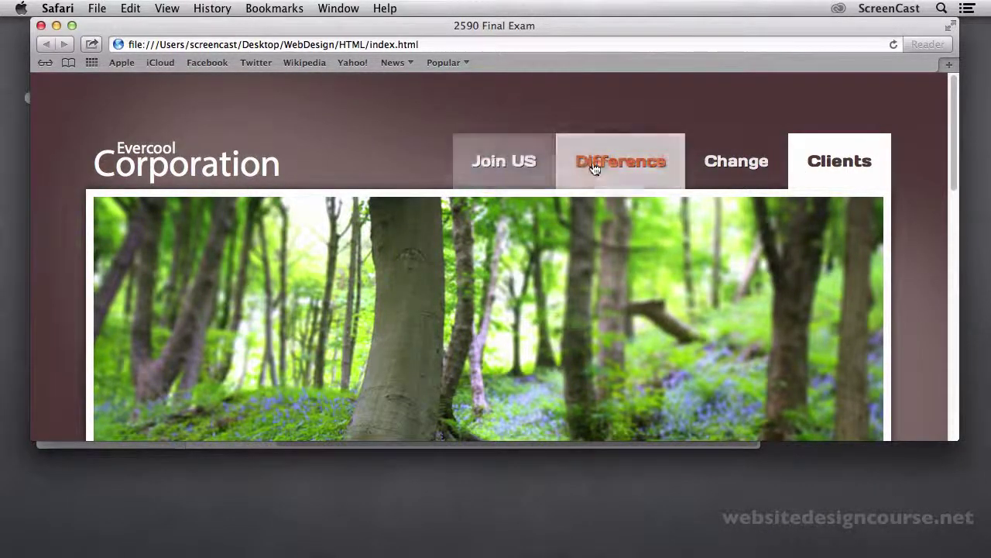
{"action": "left_click_drag", "start_coordinate": [959, 133], "coordinate": [953, 260]}
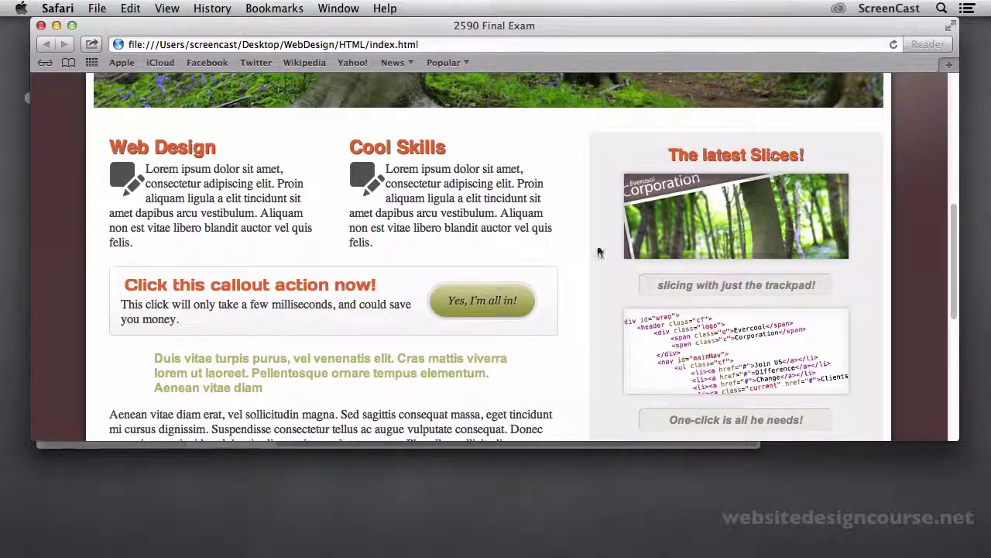
{"action": "left_click_drag", "start_coordinate": [146, 168], "coordinate": [136, 243]}
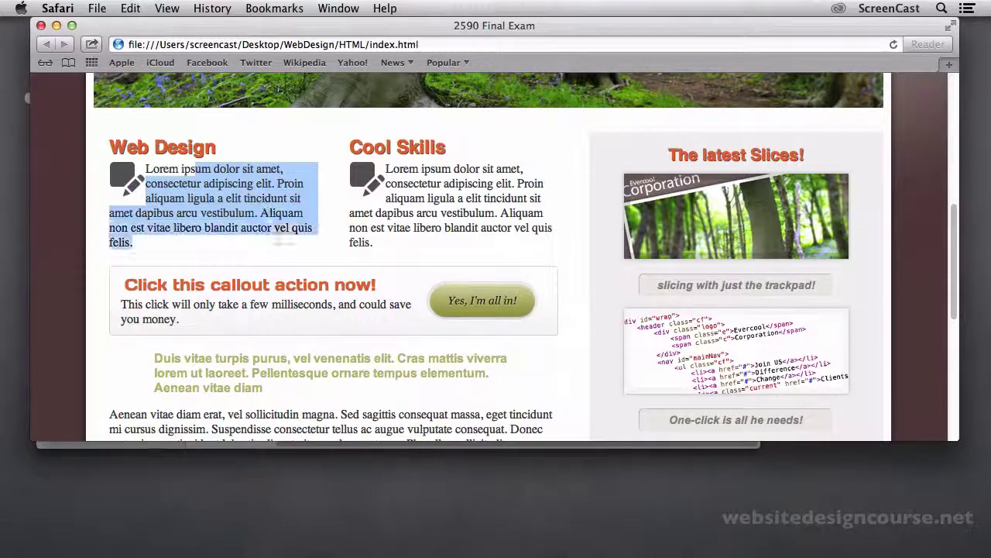
{"action": "left_click", "coordinate": [453, 275]}
{"action": "scroll", "coordinate": [461, 278], "scroll_direction": "down", "scroll_amount": 10}
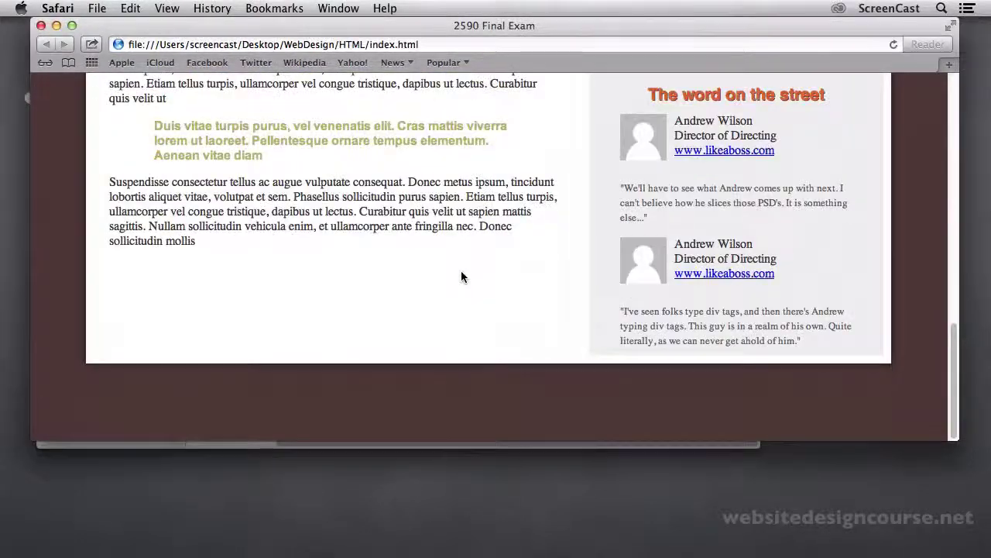
{"action": "scroll", "coordinate": [461, 277], "scroll_direction": "up", "scroll_amount": 15}
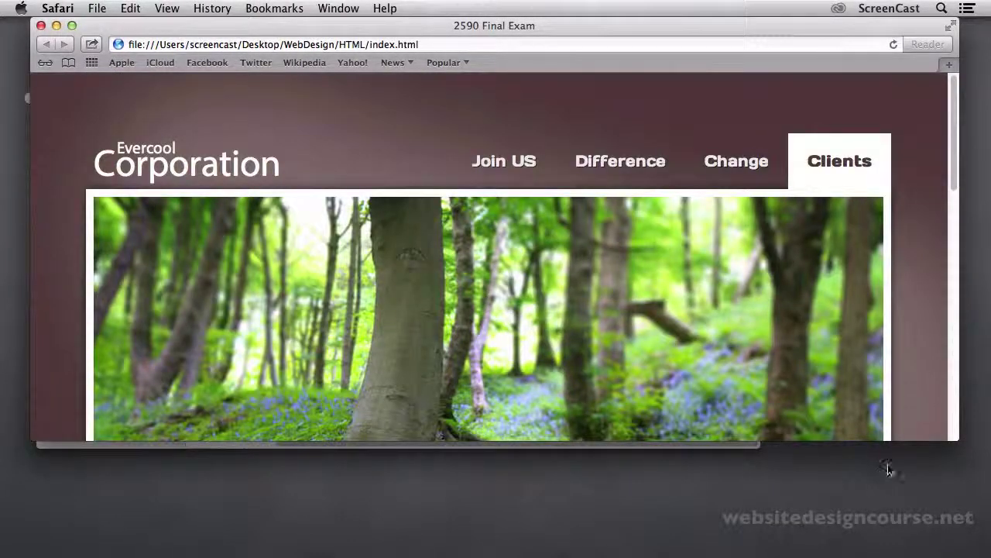
Make Safari taller, zoom the page out and back in, and shift the window right
{"action": "left_click_drag", "start_coordinate": [941, 443], "coordinate": [955, 542]}
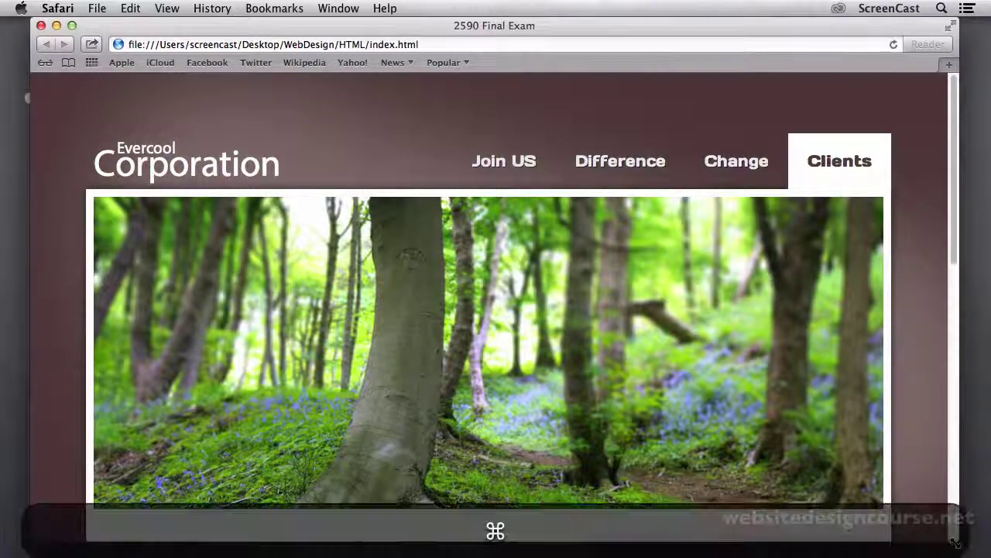
{"action": "key", "text": "super+minus"}
{"action": "key", "text": "super+minus"}
{"action": "key", "text": "super+minus"}
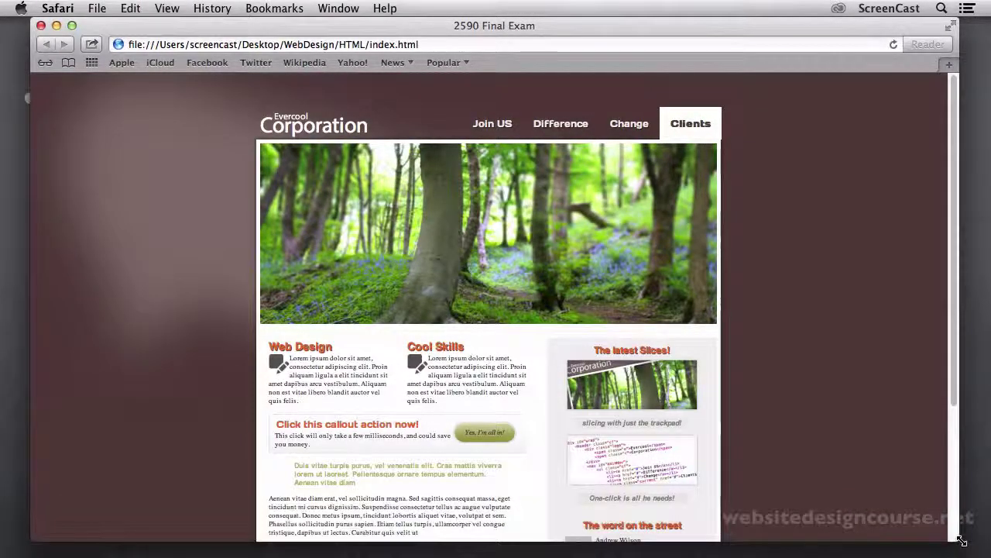
{"action": "left_click_drag", "start_coordinate": [960, 540], "coordinate": [859, 526]}
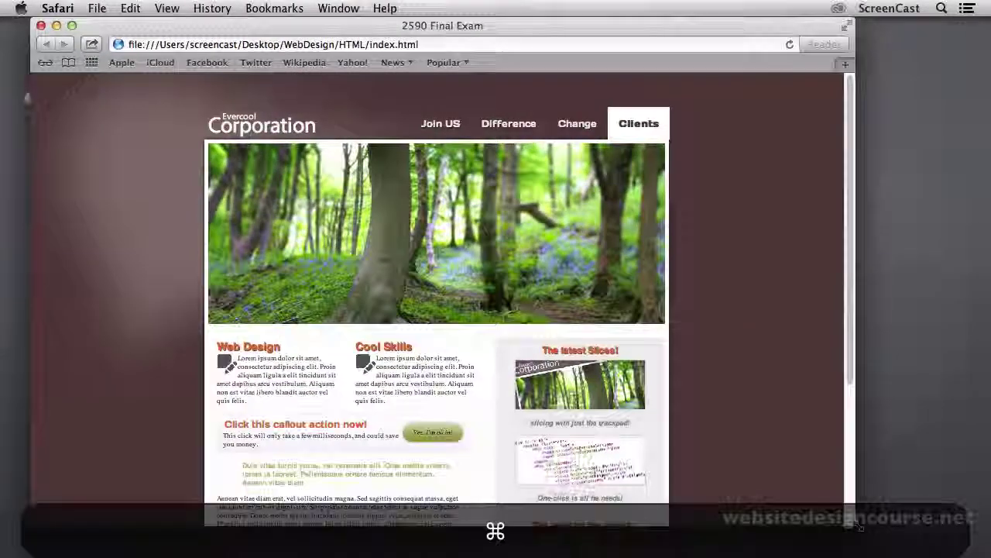
{"action": "key", "text": "super+equal"}
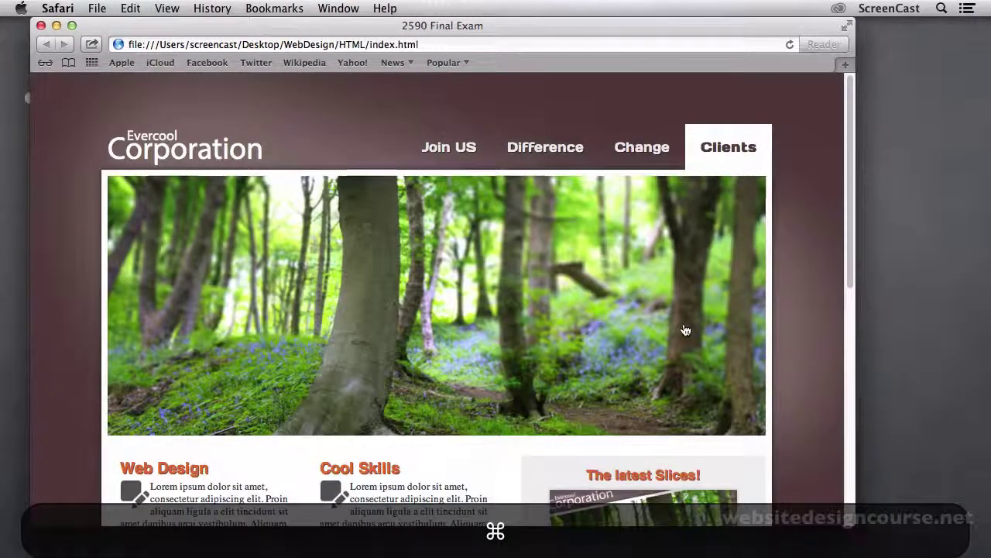
{"action": "left_click_drag", "start_coordinate": [677, 26], "coordinate": [734, 23]}
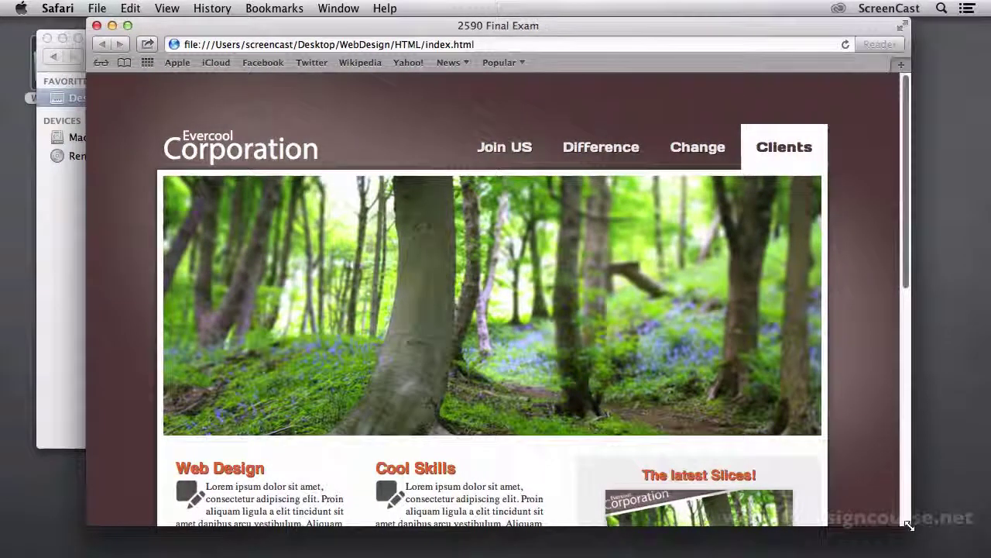
{"action": "left_click_drag", "start_coordinate": [905, 519], "coordinate": [934, 517]}
Search the page's right-click menu for a view-source option, cancelling an accidental web clip
{"action": "right_click", "coordinate": [883, 250]}
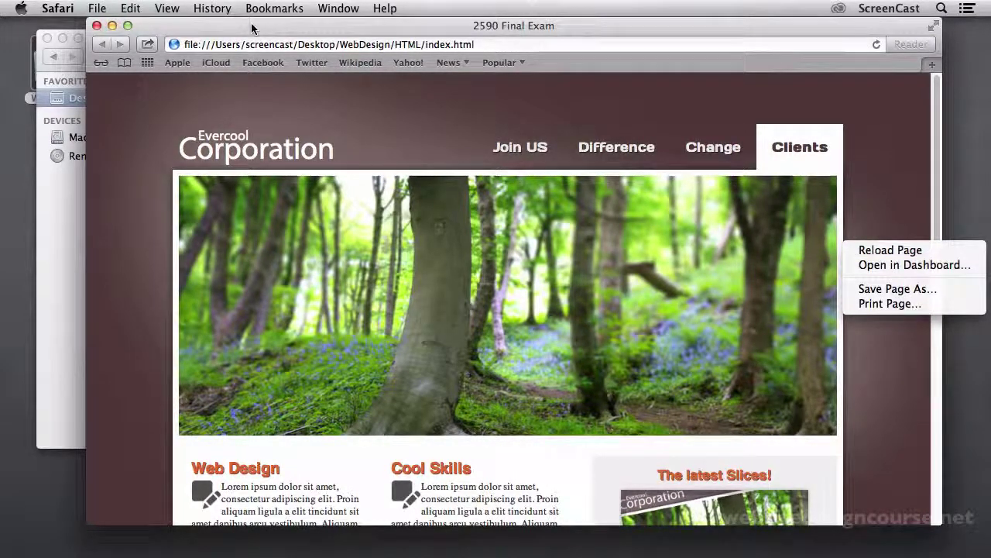
{"action": "left_click", "coordinate": [914, 264]}
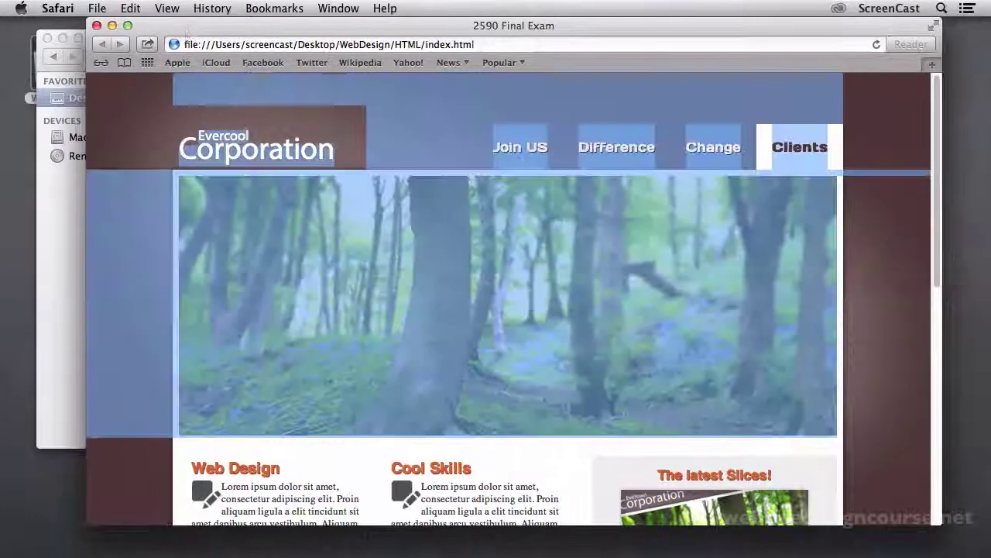
{"action": "key", "text": "Escape"}
{"action": "right_click", "coordinate": [129, 132]}
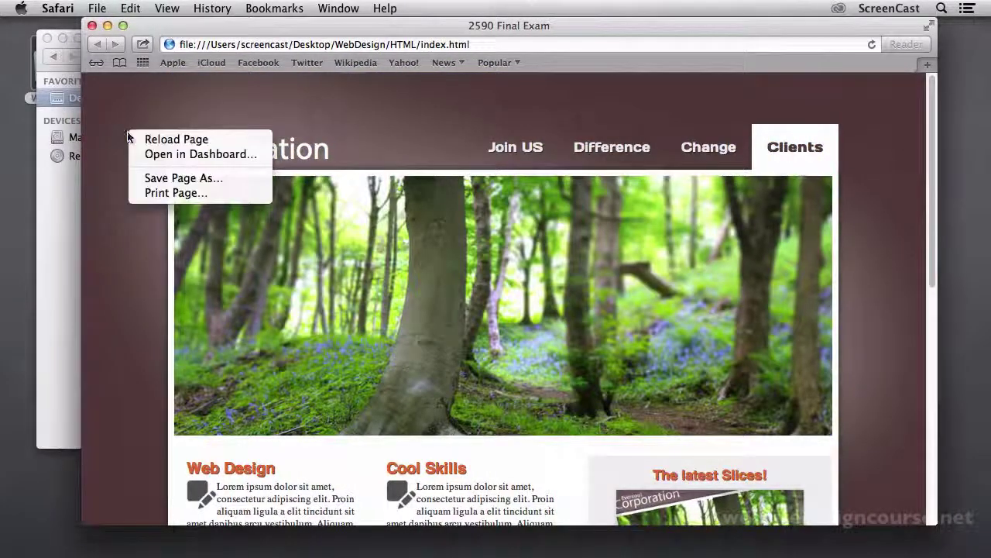
{"action": "left_click", "coordinate": [109, 172]}
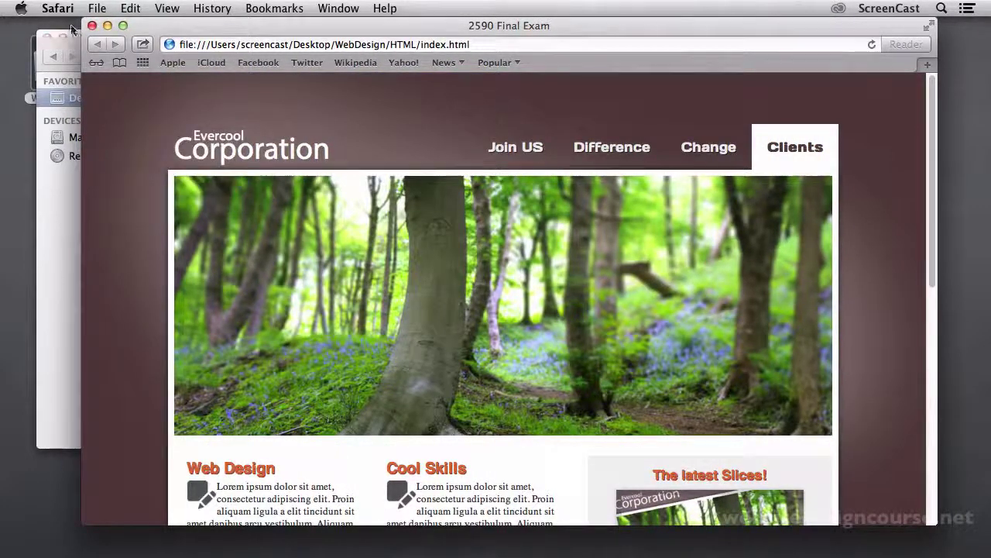
Enable 'Show Develop menu in menu bar' in Safari's Advanced preferences
{"action": "left_click", "coordinate": [62, 10]}
{"action": "left_click", "coordinate": [67, 65]}
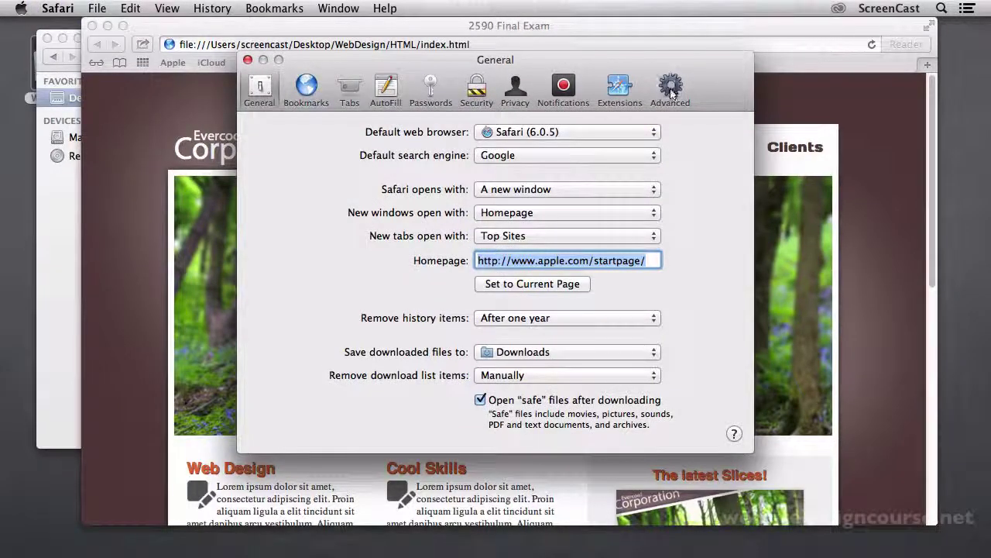
{"action": "left_click", "coordinate": [671, 93]}
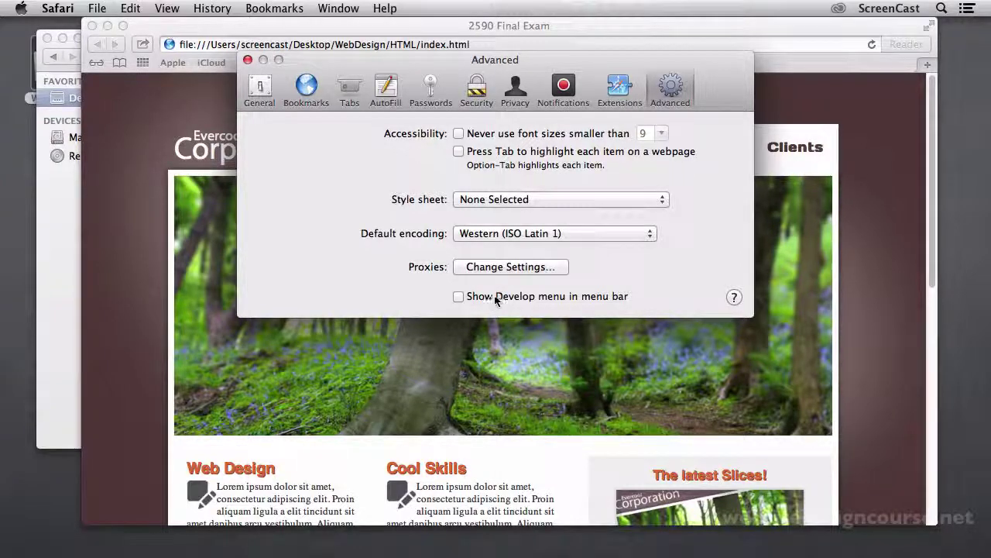
{"action": "left_click", "coordinate": [458, 297]}
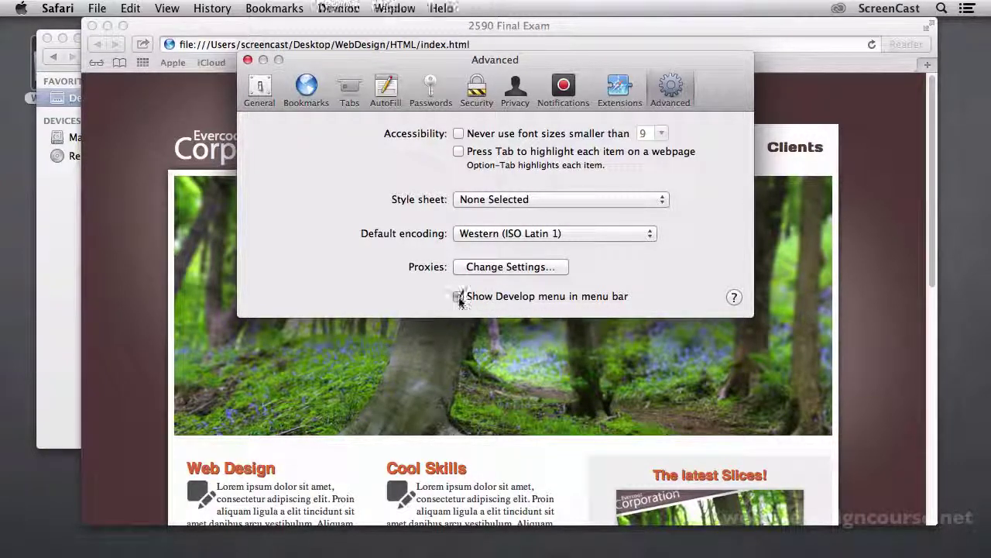
Close Preferences, look over the new Develop menu, then call up the page's Show Page Source option
{"action": "left_click", "coordinate": [248, 60]}
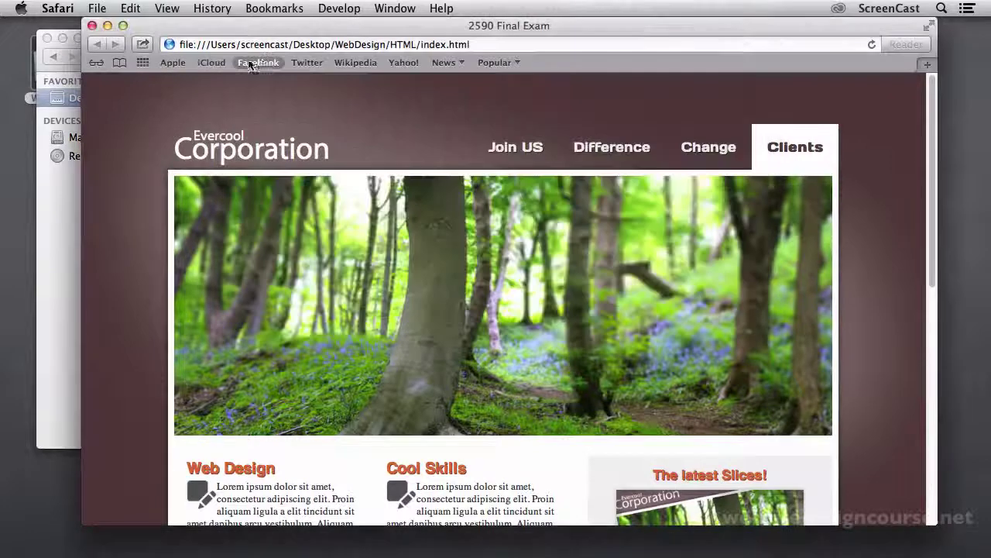
{"action": "left_click", "coordinate": [341, 8]}
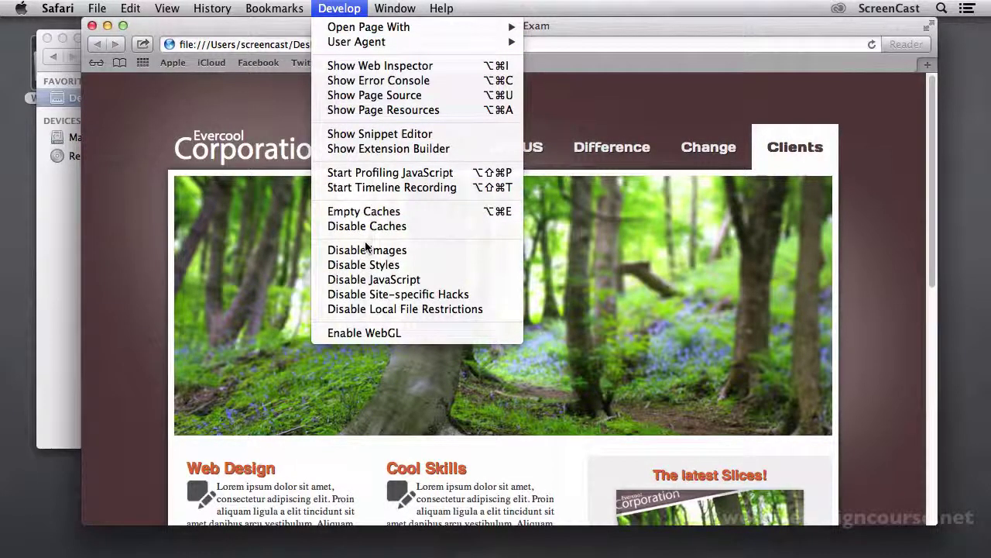
{"action": "left_click", "coordinate": [361, 65]}
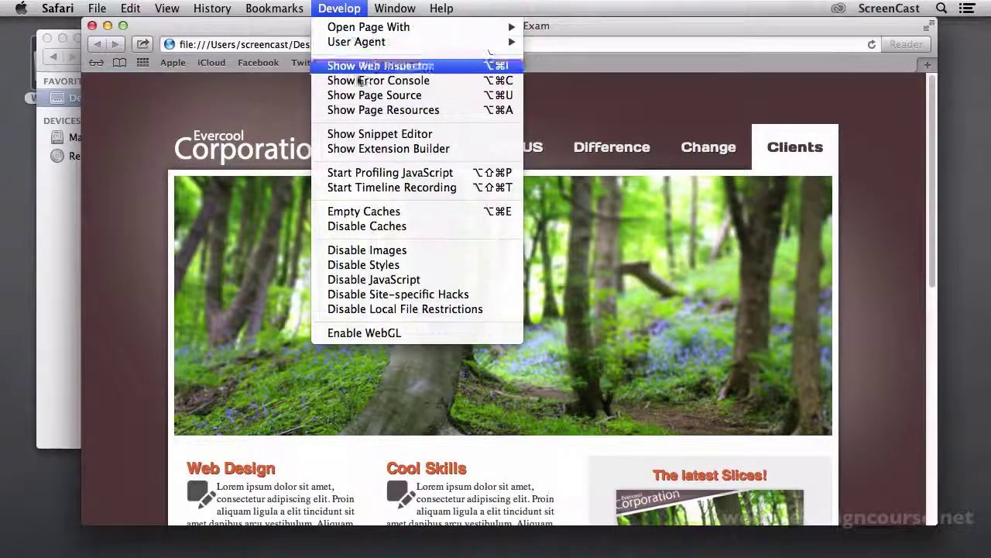
{"action": "left_click", "coordinate": [115, 259]}
{"action": "right_click", "coordinate": [109, 246]}
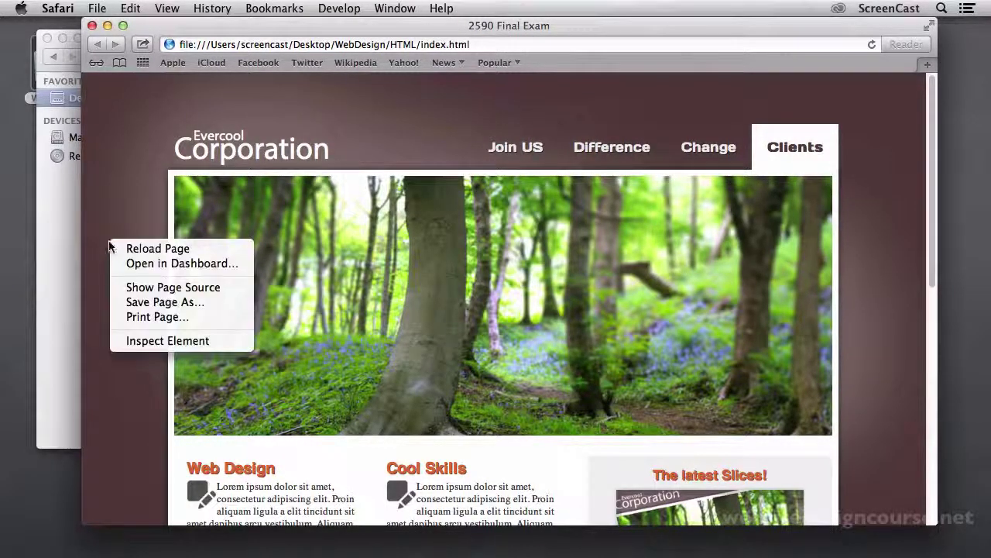
Show the index.html source, enlarge the inspector panel and scroll through the HTML
{"action": "left_click", "coordinate": [159, 287]}
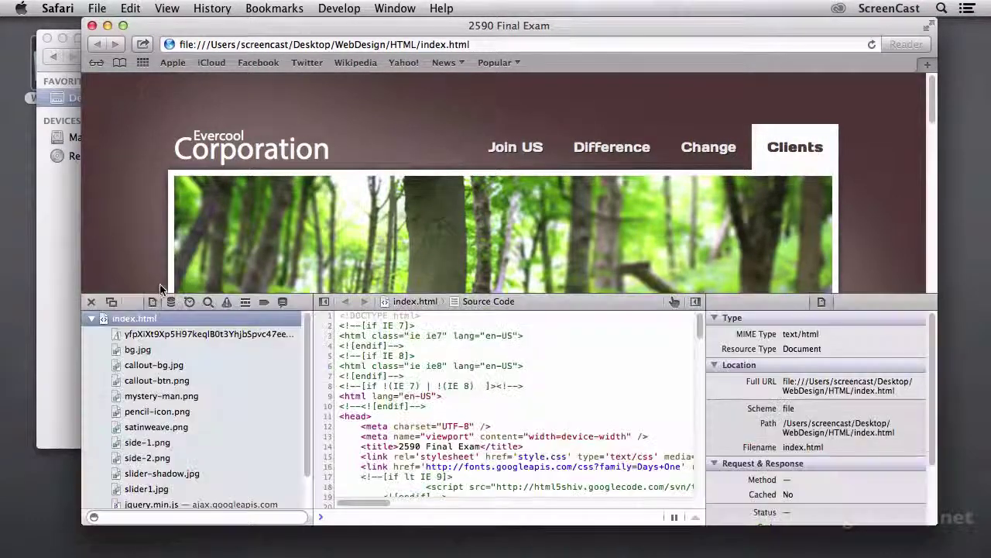
{"action": "left_click_drag", "start_coordinate": [378, 294], "coordinate": [378, 186]}
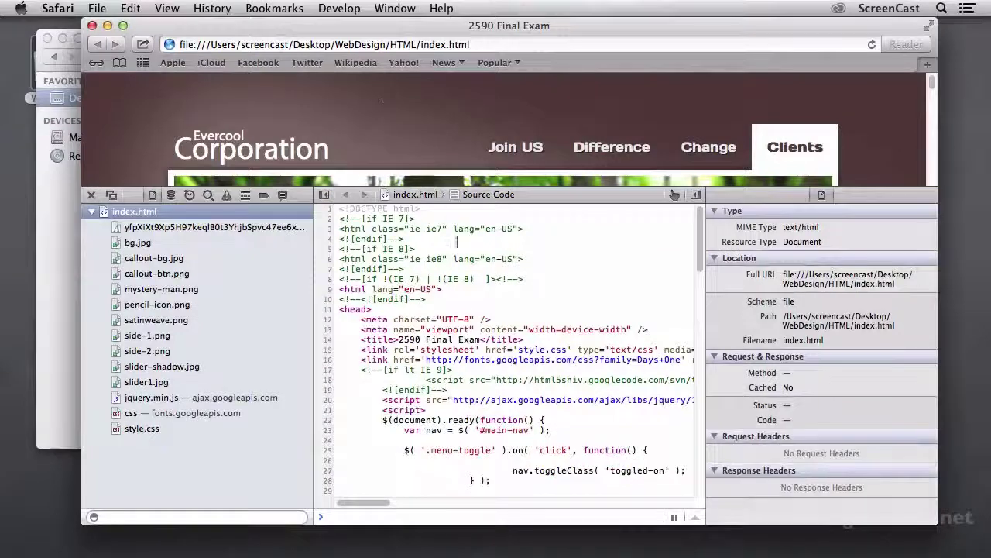
{"action": "scroll", "coordinate": [517, 310], "scroll_direction": "down", "scroll_amount": 20}
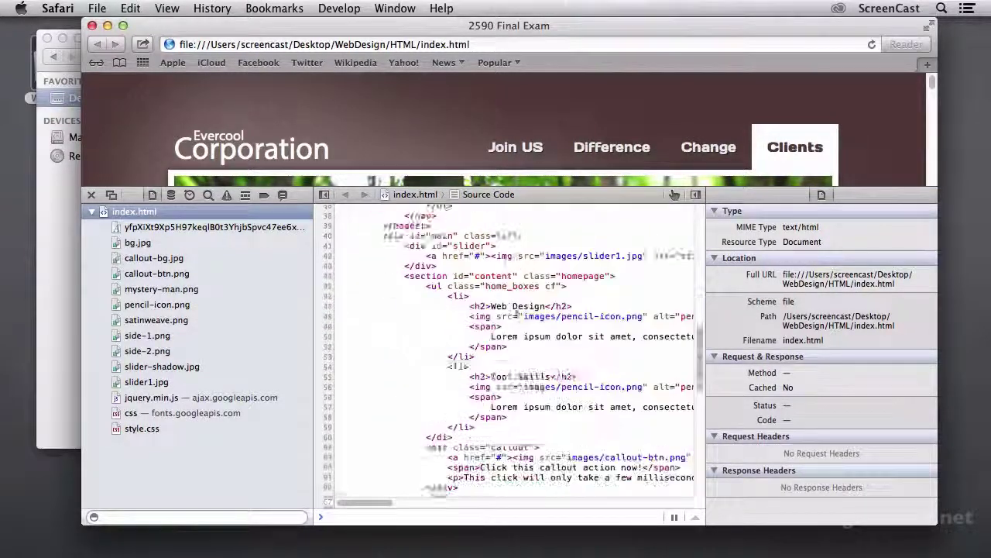
{"action": "scroll", "coordinate": [517, 311], "scroll_direction": "down", "scroll_amount": 8}
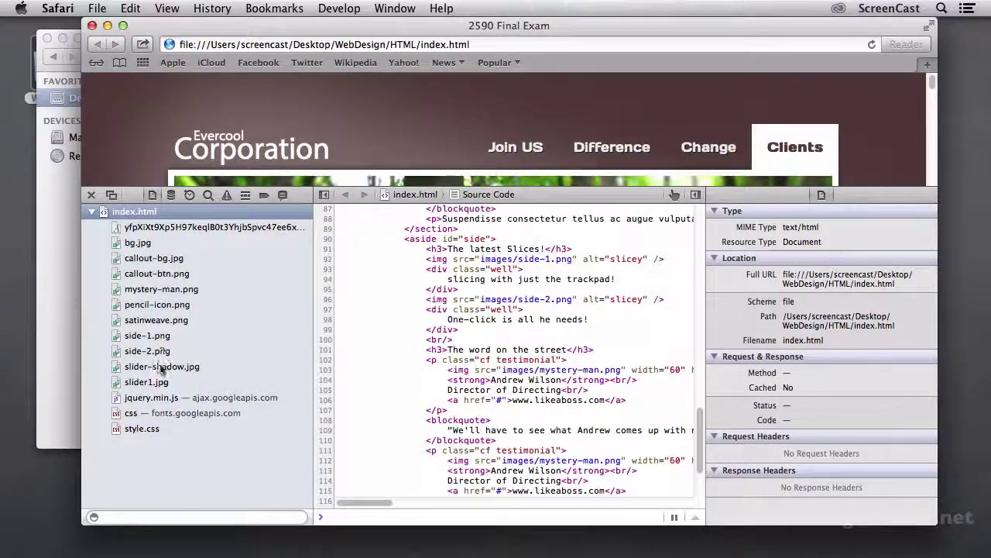
Browse the style.css stylesheet source, then close the Web Inspector
{"action": "left_click", "coordinate": [144, 431]}
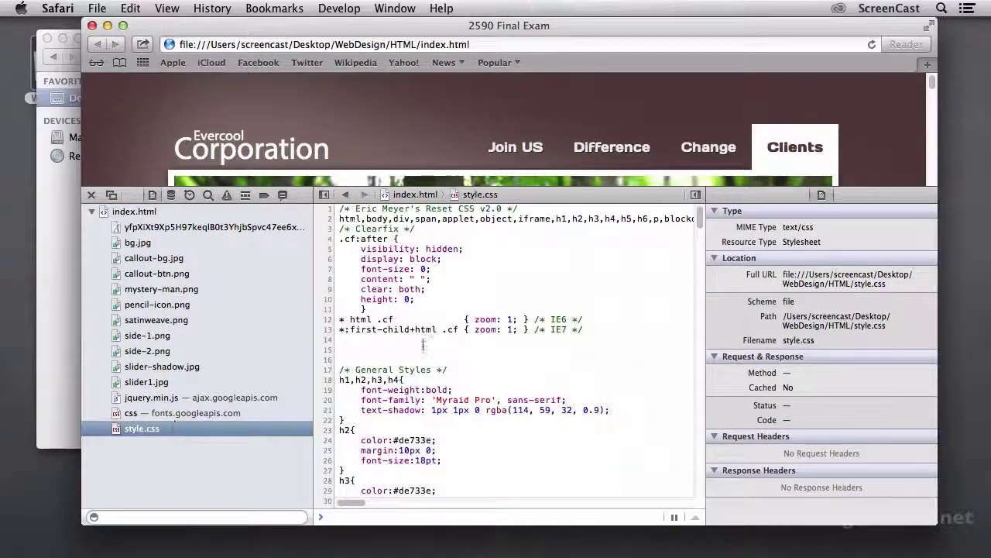
{"action": "scroll", "coordinate": [423, 345], "scroll_direction": "down", "scroll_amount": 20}
{"action": "scroll", "coordinate": [424, 341], "scroll_direction": "up", "scroll_amount": 20}
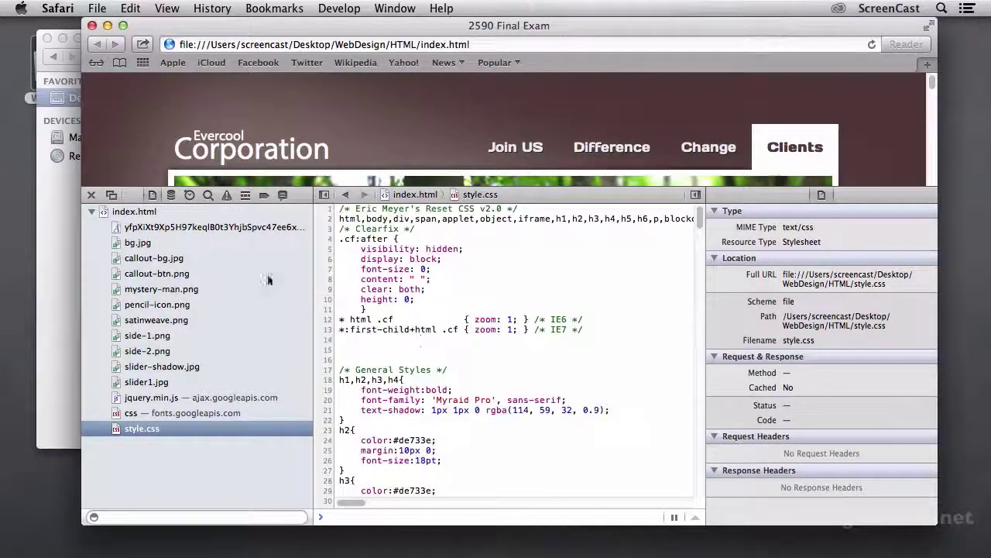
{"action": "left_click", "coordinate": [92, 195]}
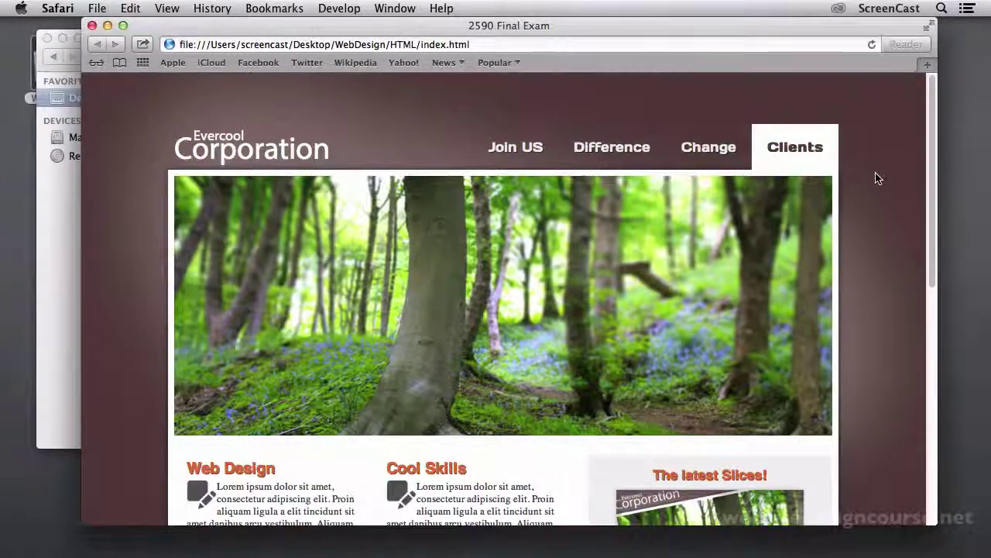
{"action": "scroll", "coordinate": [876, 178], "scroll_direction": "down", "scroll_amount": 10}
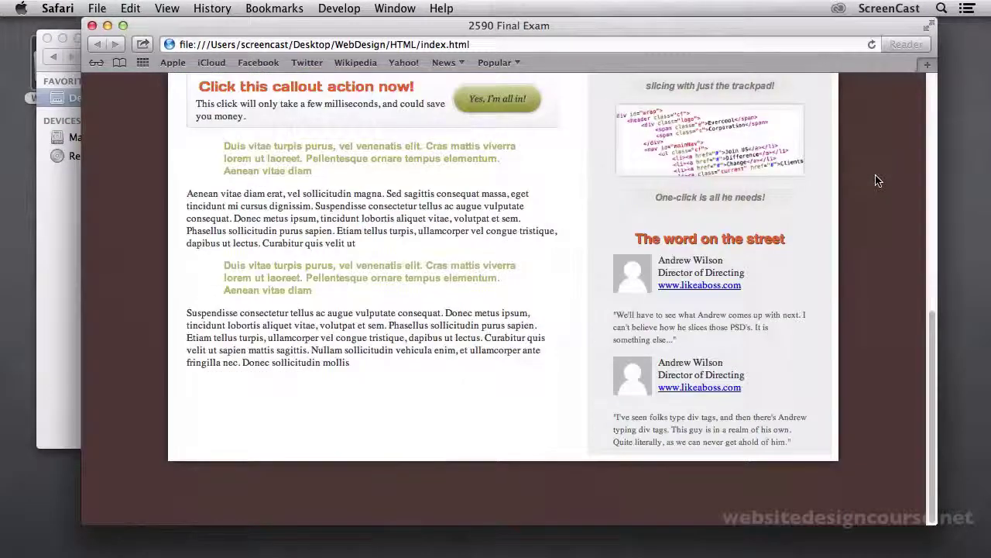
{"action": "scroll", "coordinate": [877, 181], "scroll_direction": "up", "scroll_amount": 10}
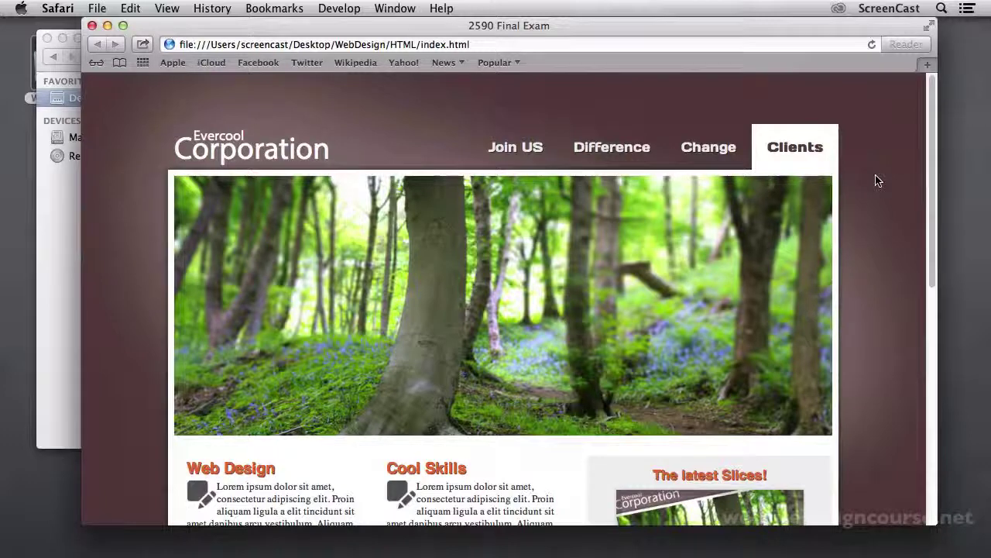